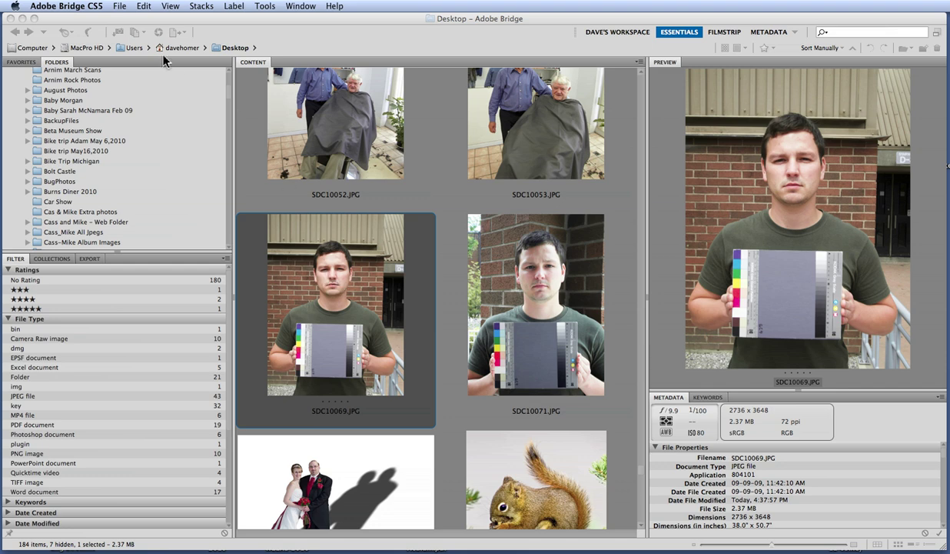
Open SDC10069.JPG from Bridge as a document in Photoshop using the File menu.
{"action": "left_click", "coordinate": [120, 7]}
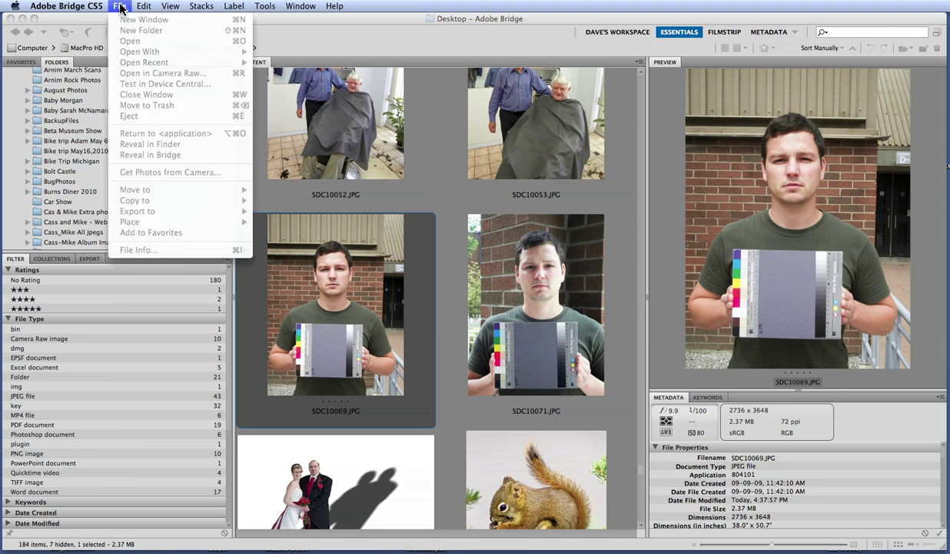
{"action": "left_click", "coordinate": [120, 6]}
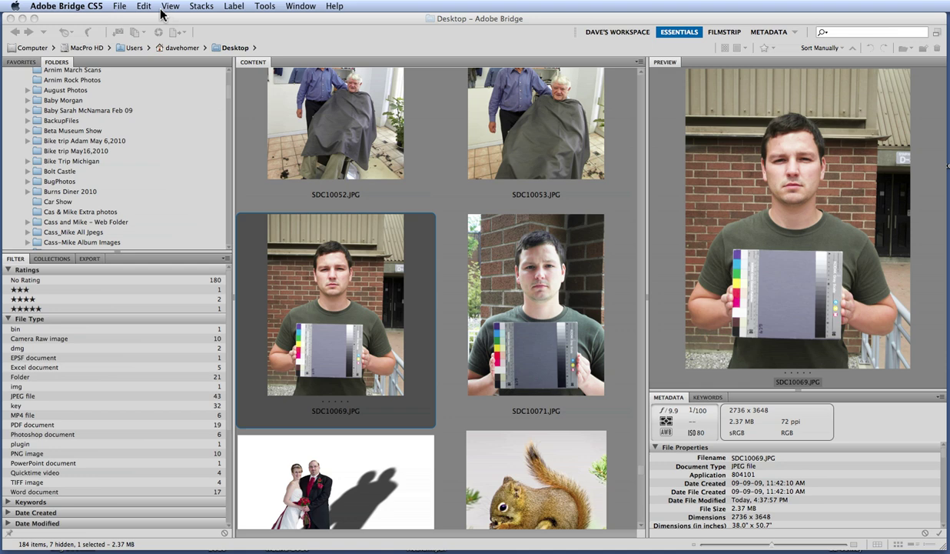
{"action": "left_click", "coordinate": [120, 7]}
{"action": "left_click", "coordinate": [354, 249]}
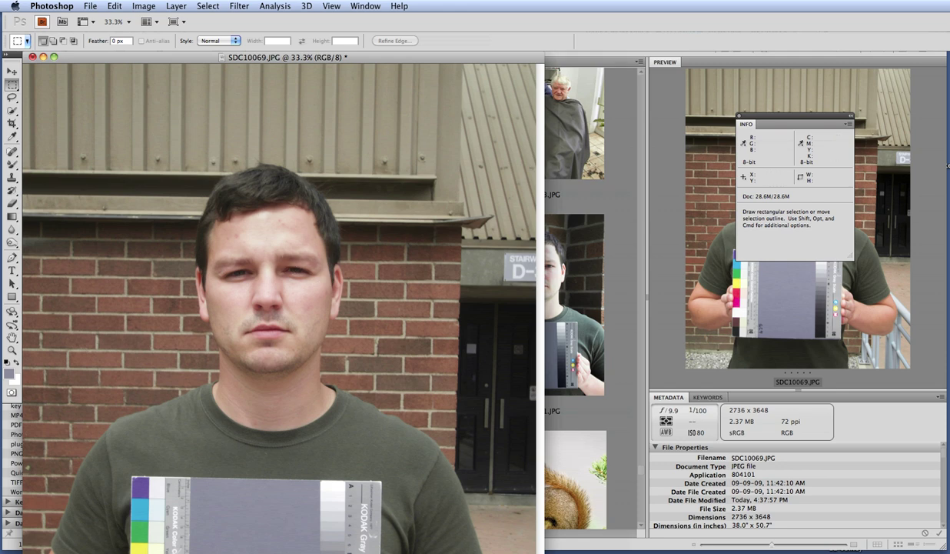
Enlarge the document window across the screen and zoom out to 16.7% to show the whole photo.
{"action": "left_click_drag", "start_coordinate": [542, 550], "coordinate": [940, 531]}
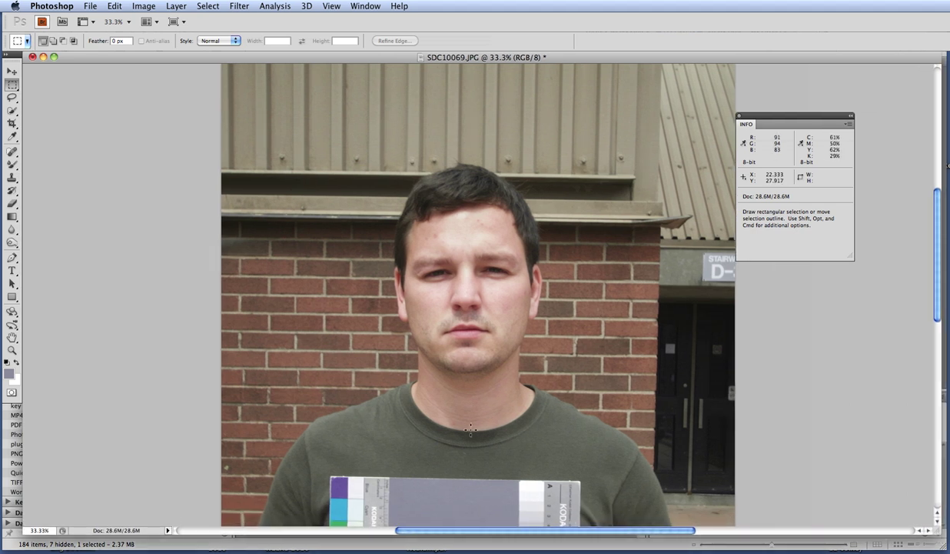
{"action": "scroll", "coordinate": [462, 407], "scroll_direction": "down", "scroll_amount": 5}
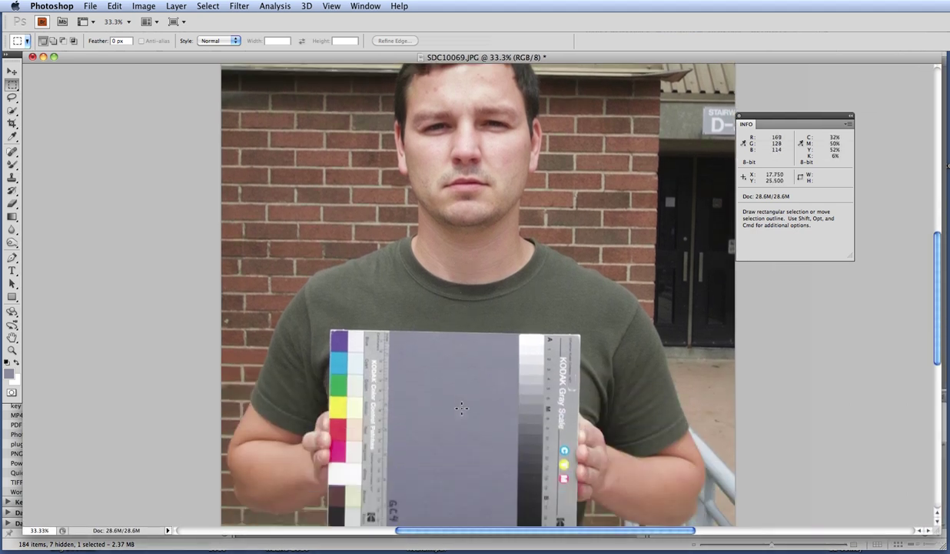
{"action": "scroll", "coordinate": [461, 408], "scroll_direction": "down", "scroll_amount": 3}
{"action": "scroll", "coordinate": [461, 407], "scroll_direction": "down", "scroll_amount": 3}
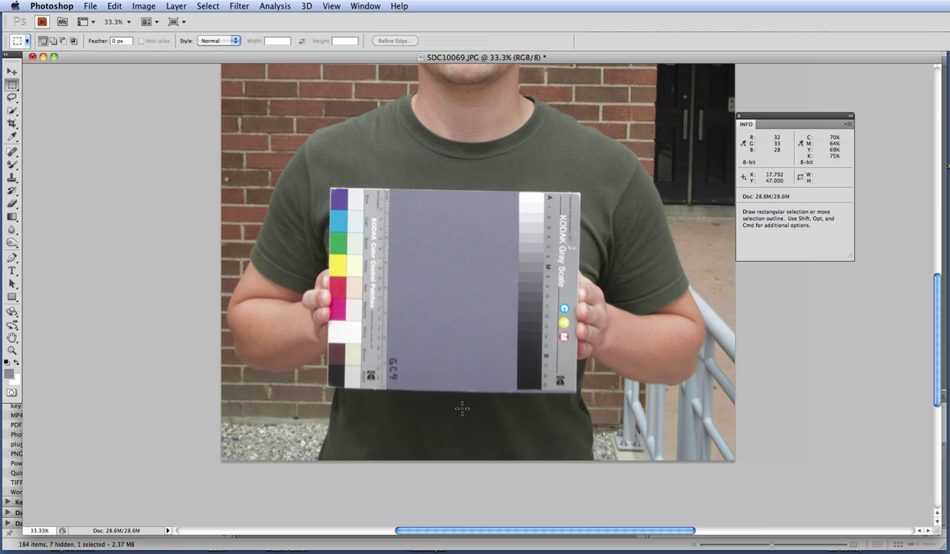
{"action": "scroll", "coordinate": [462, 409], "scroll_direction": "up", "scroll_amount": 3}
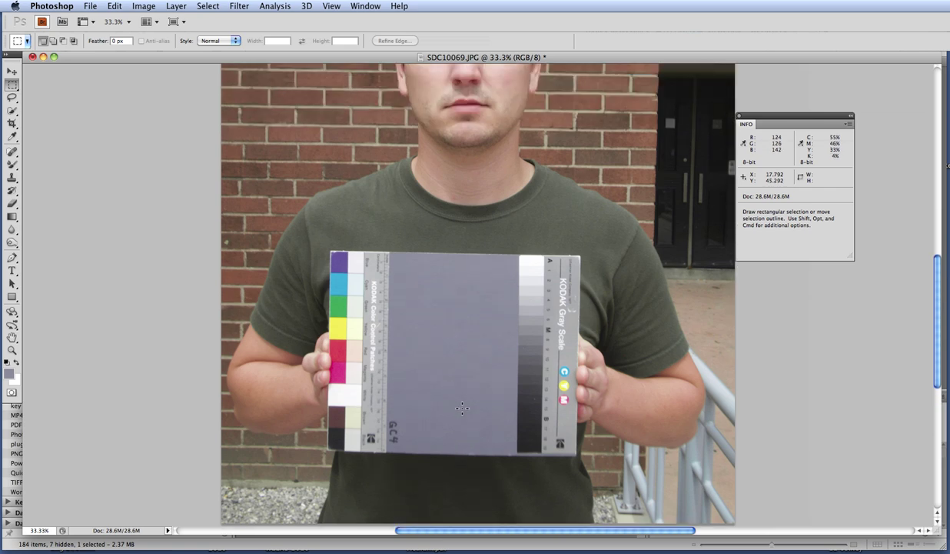
{"action": "left_click", "coordinate": [466, 355], "text": "alt+super"}
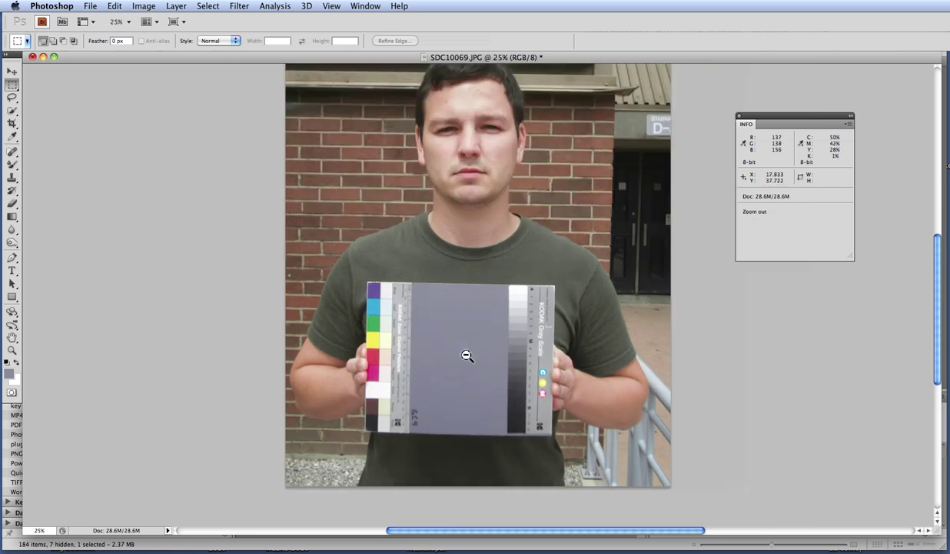
{"action": "left_click", "coordinate": [466, 355], "text": "alt+super"}
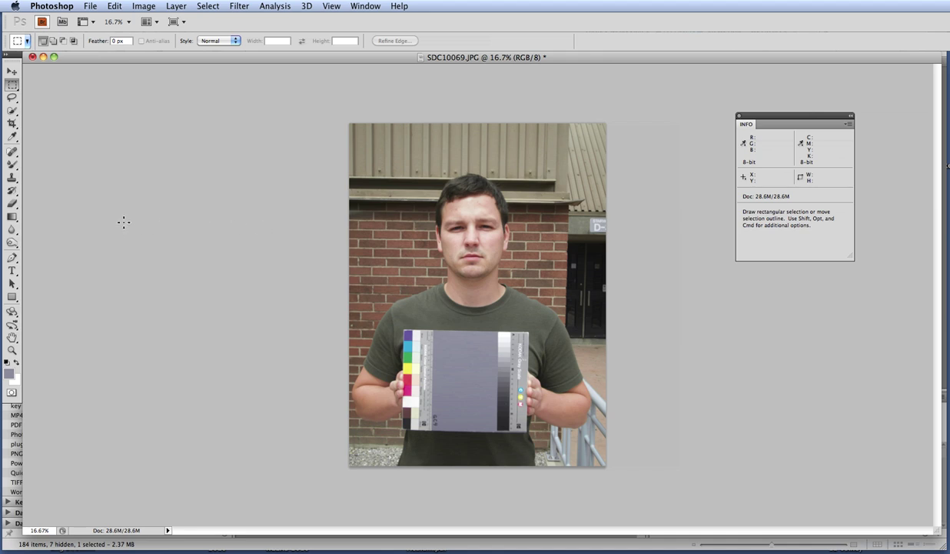
Set the Crop tool to the 'Crop 5 inch x 7 inch 300 ppi' preset.
{"action": "left_click", "coordinate": [11, 122]}
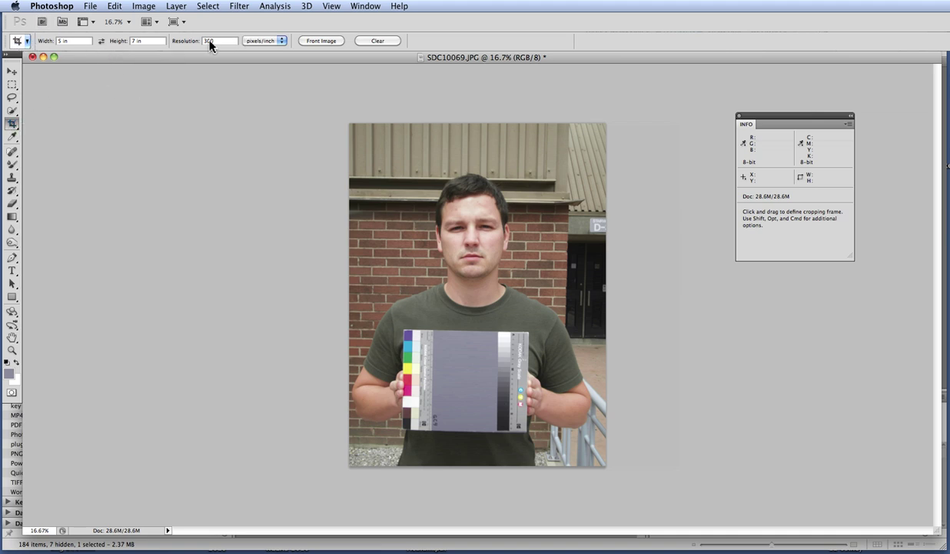
{"action": "left_click", "coordinate": [28, 41]}
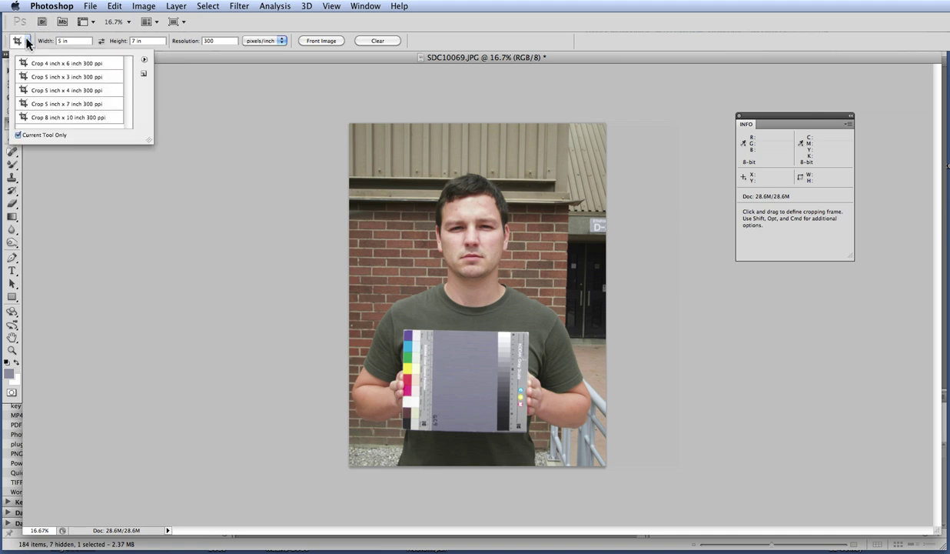
{"action": "left_click", "coordinate": [71, 104]}
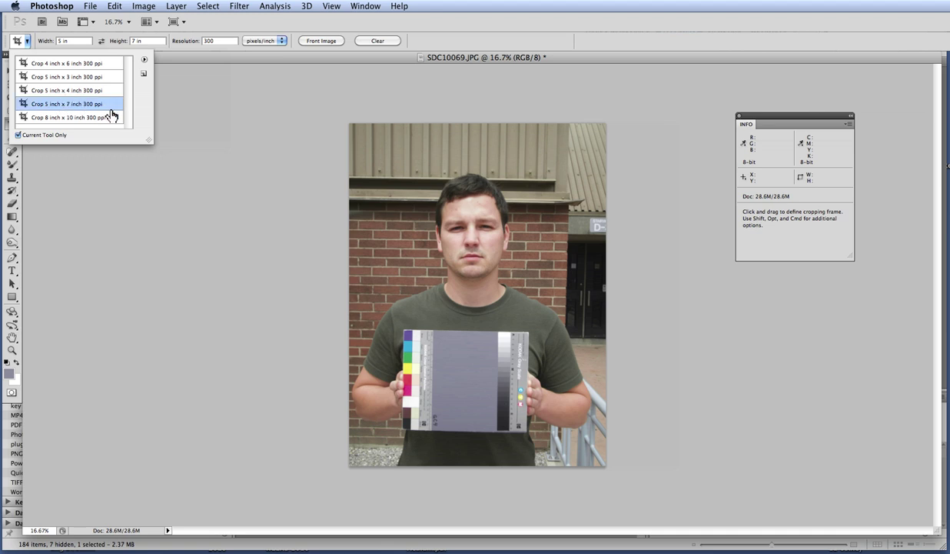
{"action": "left_click", "coordinate": [193, 125]}
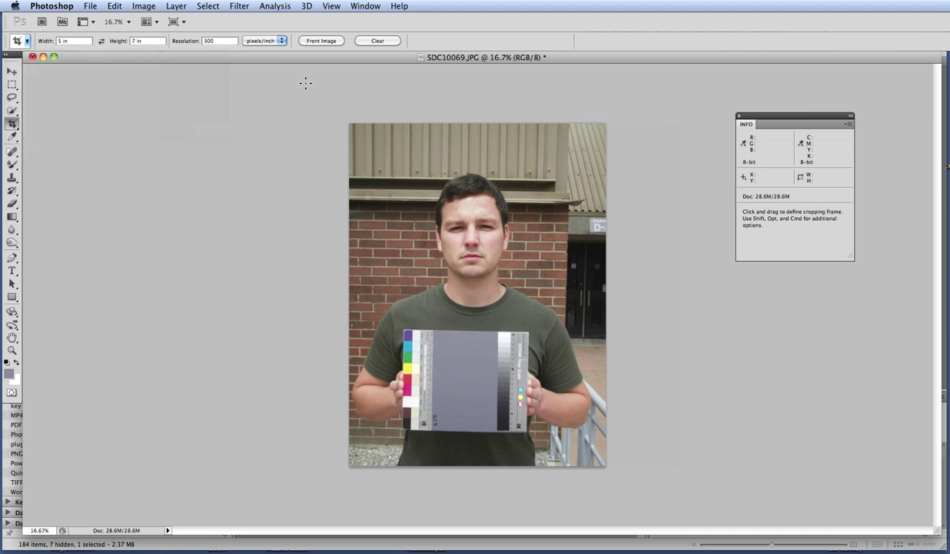
{"action": "left_click", "coordinate": [331, 6]}
{"action": "mouse_move", "coordinate": [365, 6]}
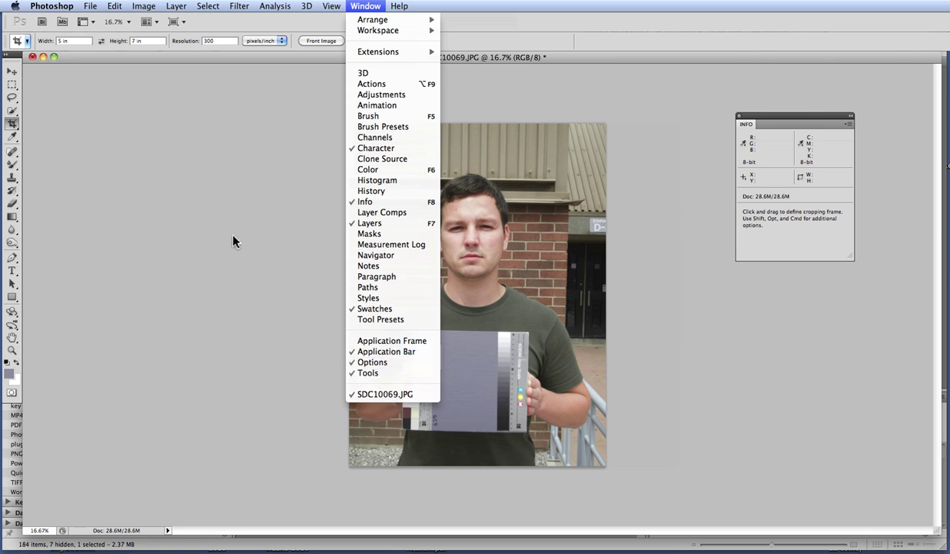
{"action": "left_click", "coordinate": [225, 134]}
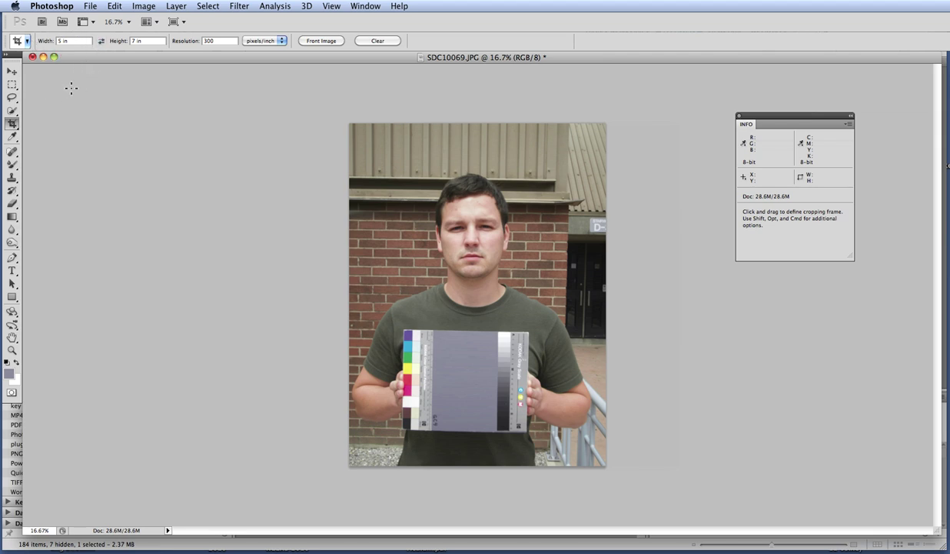
Crop the photo to a 5 × 7 inch frame around the man's head and Kodak chart.
{"action": "left_click_drag", "start_coordinate": [384, 150], "coordinate": [556, 489]}
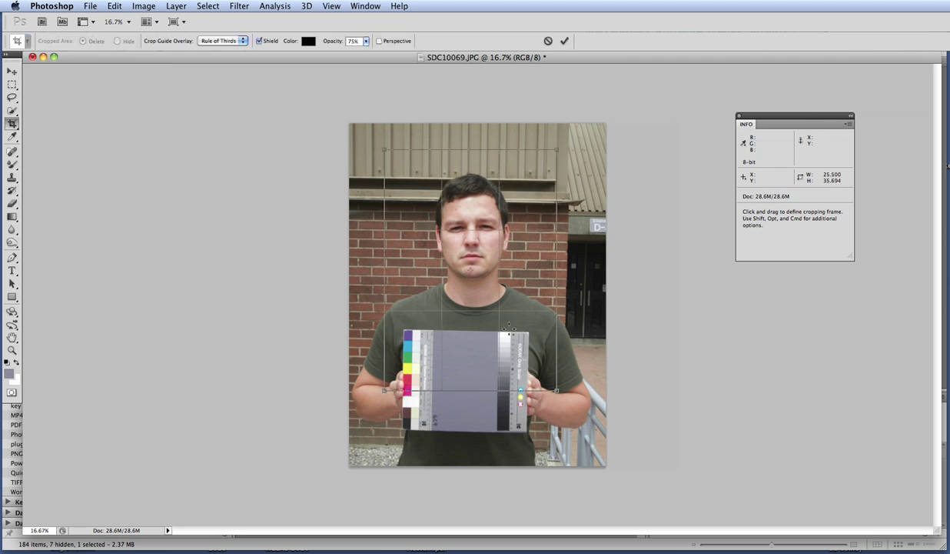
{"action": "mouse_move", "coordinate": [496, 288]}
{"action": "left_mouse_down"}
{"action": "mouse_move", "coordinate": [502, 325]}
{"action": "mouse_move", "coordinate": [506, 305]}
{"action": "left_mouse_up"}
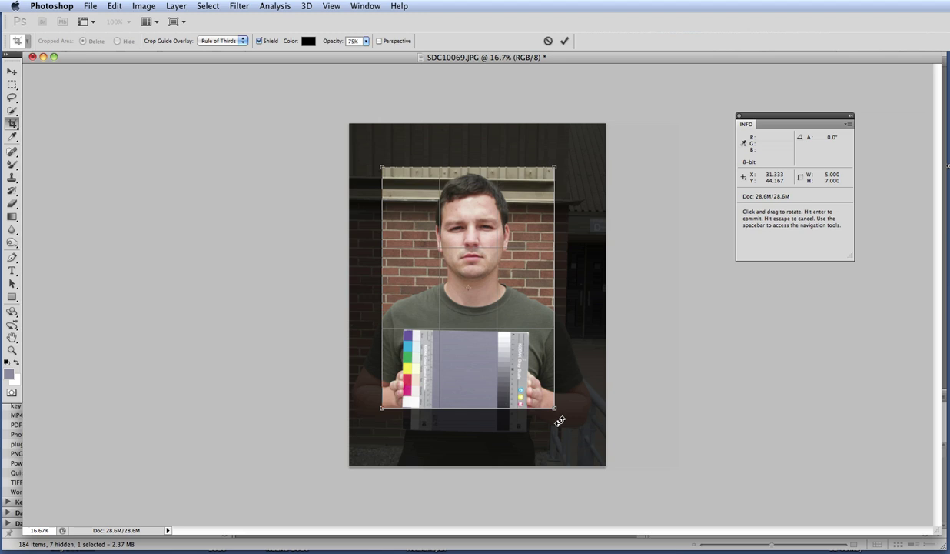
{"action": "left_click_drag", "start_coordinate": [555, 407], "coordinate": [572, 441]}
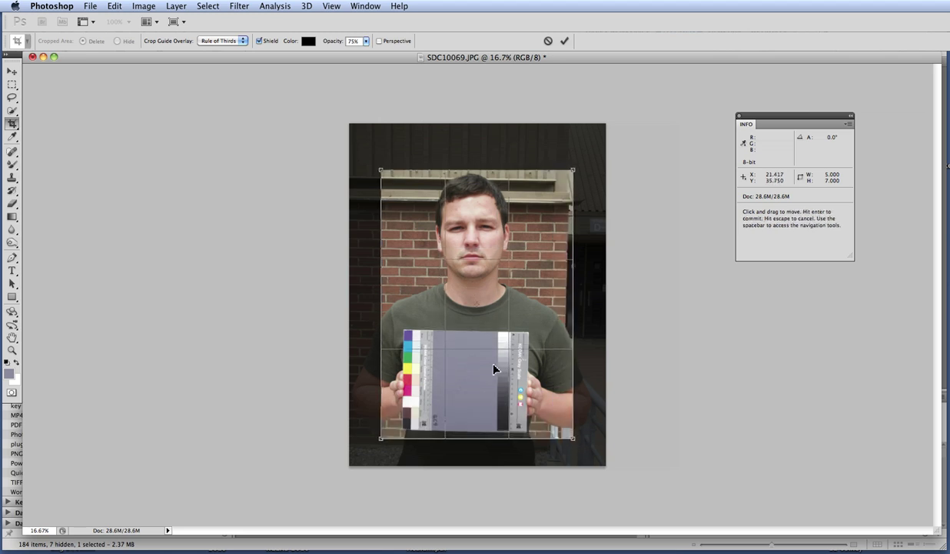
{"action": "key", "text": "Return"}
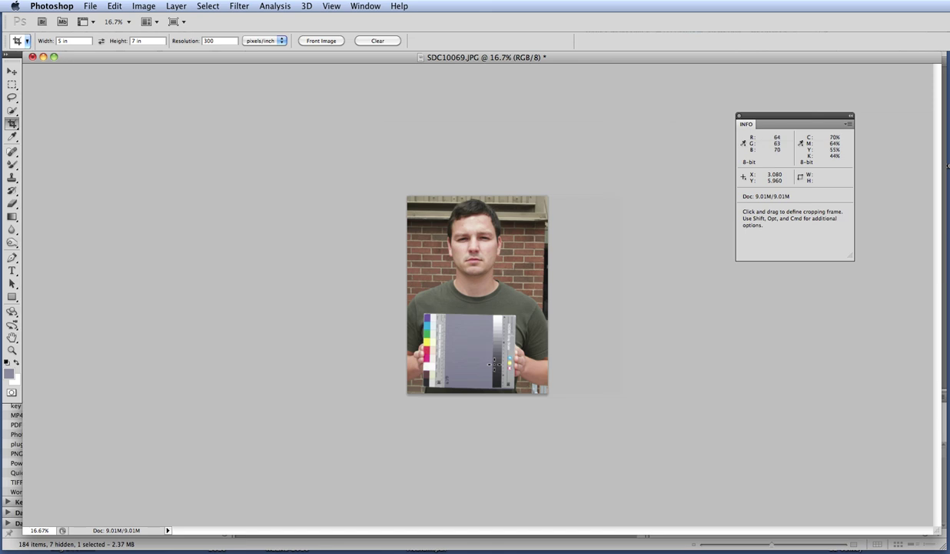
{"action": "key", "text": "super+minus"}
Zoom in to 66.7% on the Kodak colour patches and grey card.
{"action": "left_click", "coordinate": [487, 345]}
{"action": "left_click_drag", "start_coordinate": [487, 345], "coordinate": [485, 354]}
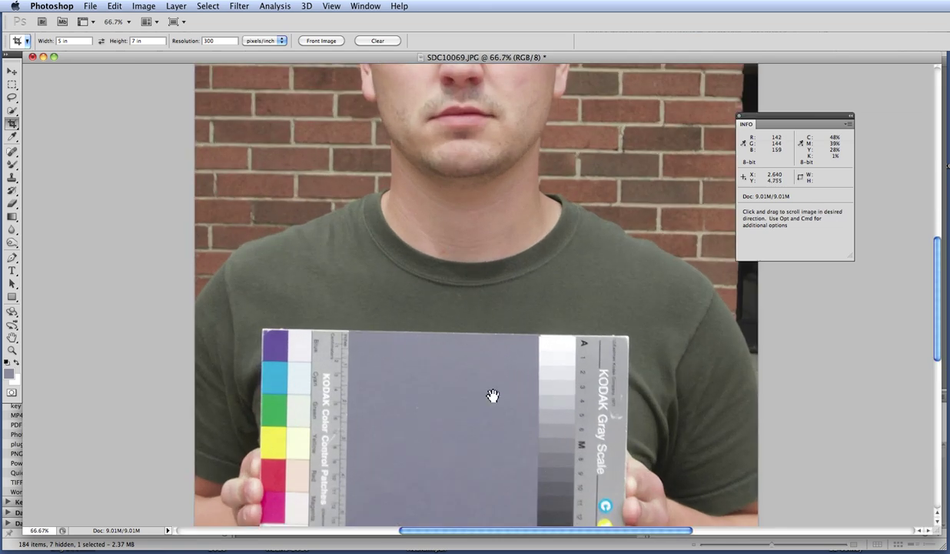
{"action": "scroll", "coordinate": [492, 396], "scroll_direction": "down", "scroll_amount": 10}
{"action": "scroll", "coordinate": [492, 396], "scroll_direction": "up", "scroll_amount": 8}
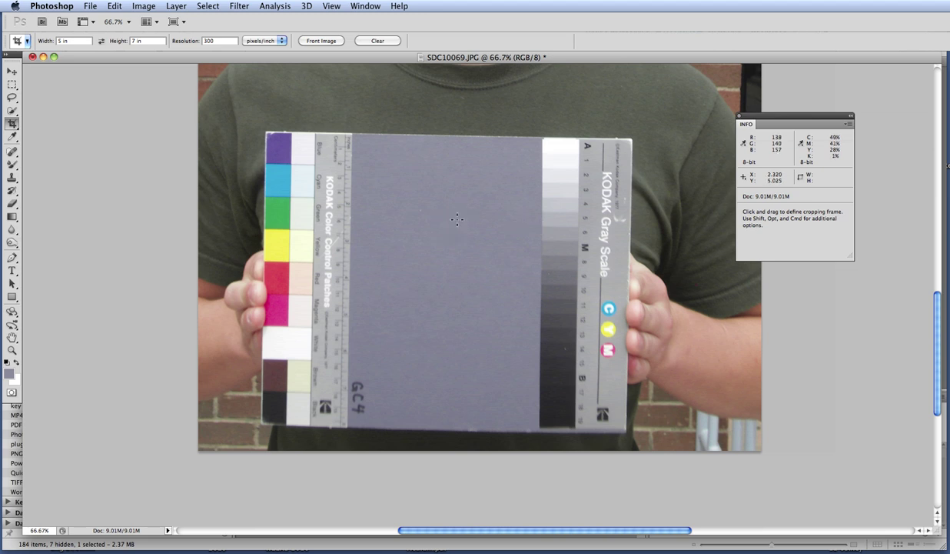
Take the Eyedropper and place the Info readout by the grey card, reading about R138 G139 B157.
{"action": "left_click", "coordinate": [10, 138]}
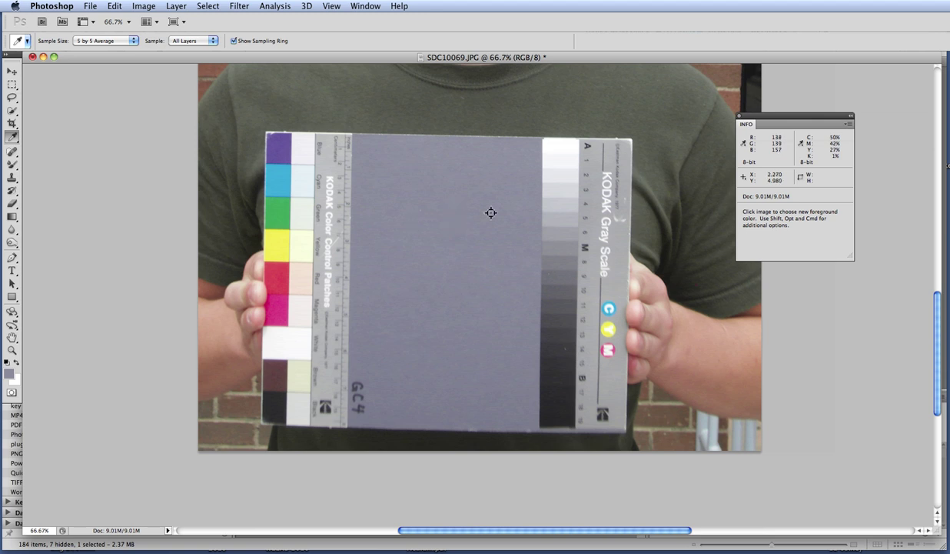
{"action": "left_click_drag", "start_coordinate": [783, 120], "coordinate": [583, 222]}
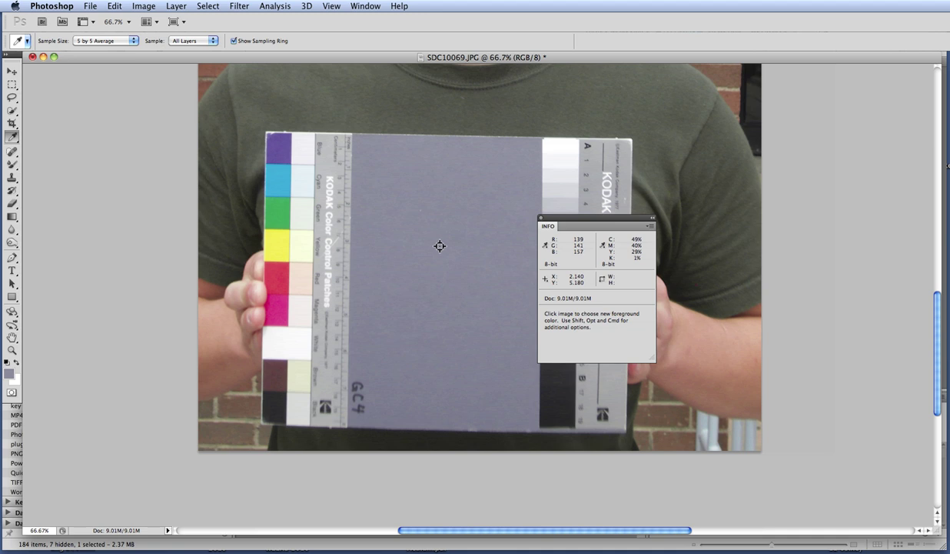
{"action": "left_click_drag", "start_coordinate": [598, 218], "coordinate": [601, 110]}
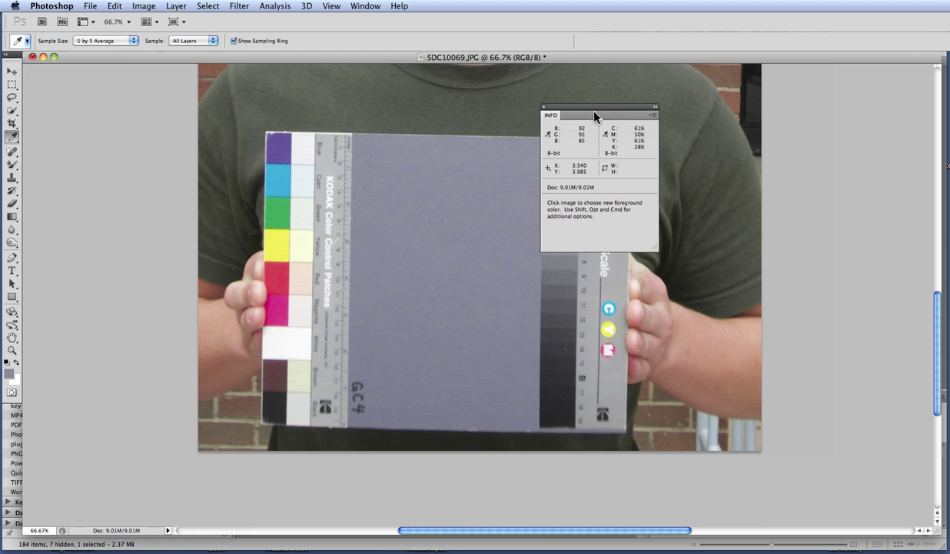
Open Image > Adjustments > Levels and move the dialog up and left beside the card.
{"action": "left_click", "coordinate": [143, 8]}
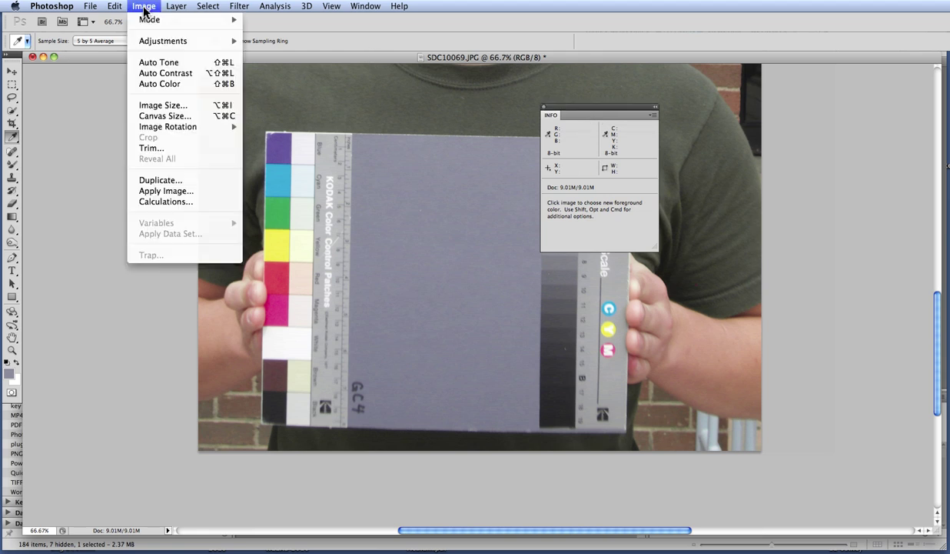
{"action": "mouse_move", "coordinate": [146, 38]}
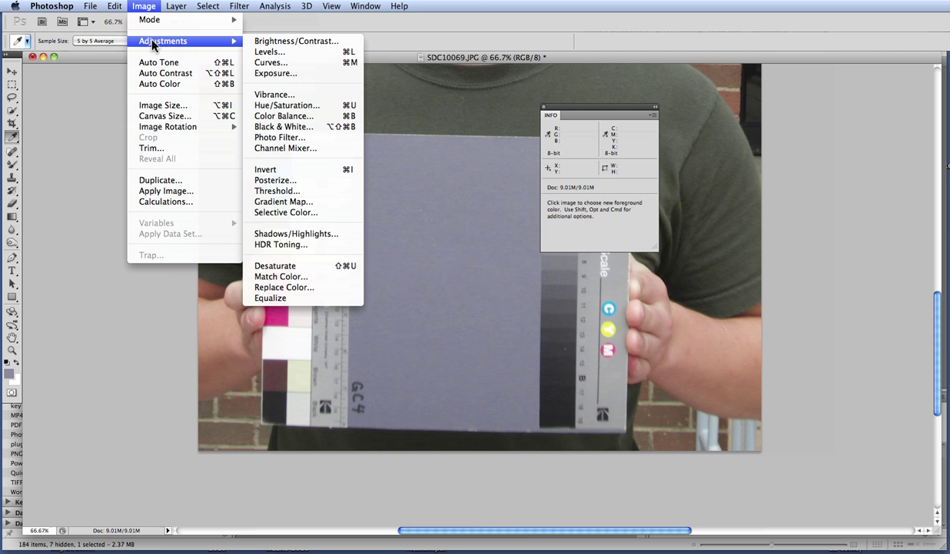
{"action": "left_click", "coordinate": [268, 52]}
{"action": "left_click_drag", "start_coordinate": [721, 295], "coordinate": [626, 283]}
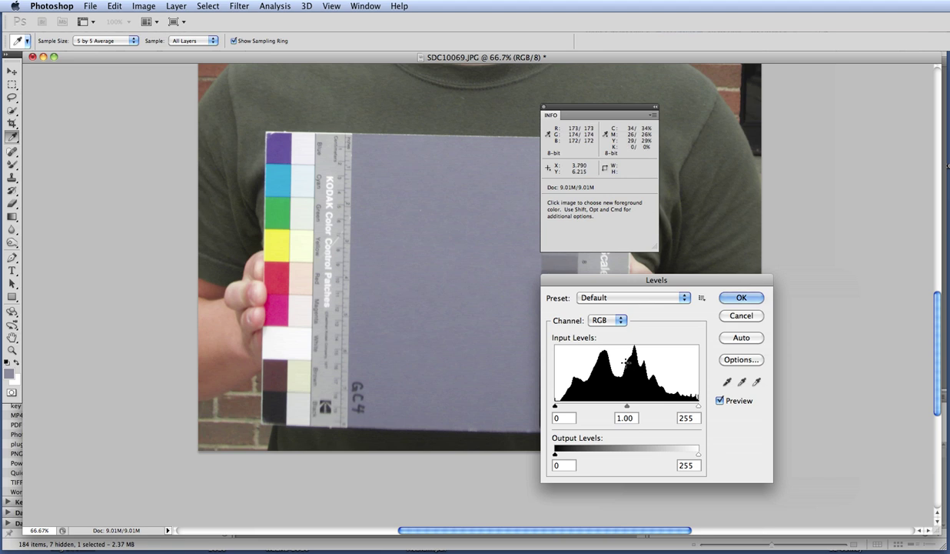
{"action": "scroll", "coordinate": [752, 322], "scroll_direction": "left", "scroll_amount": 1}
Cancel Levels and draw a rectangular selection inside the grey card.
{"action": "left_click", "coordinate": [750, 318]}
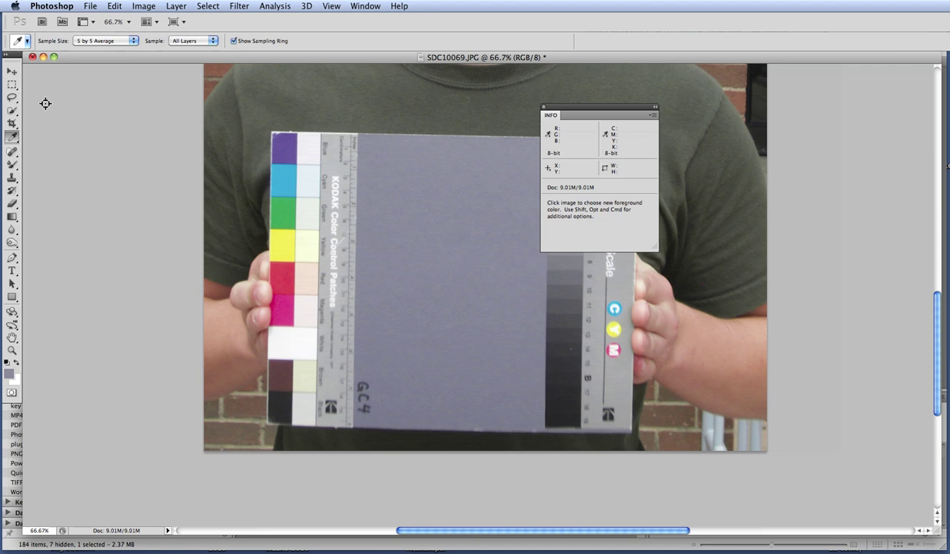
{"action": "left_click", "coordinate": [12, 84]}
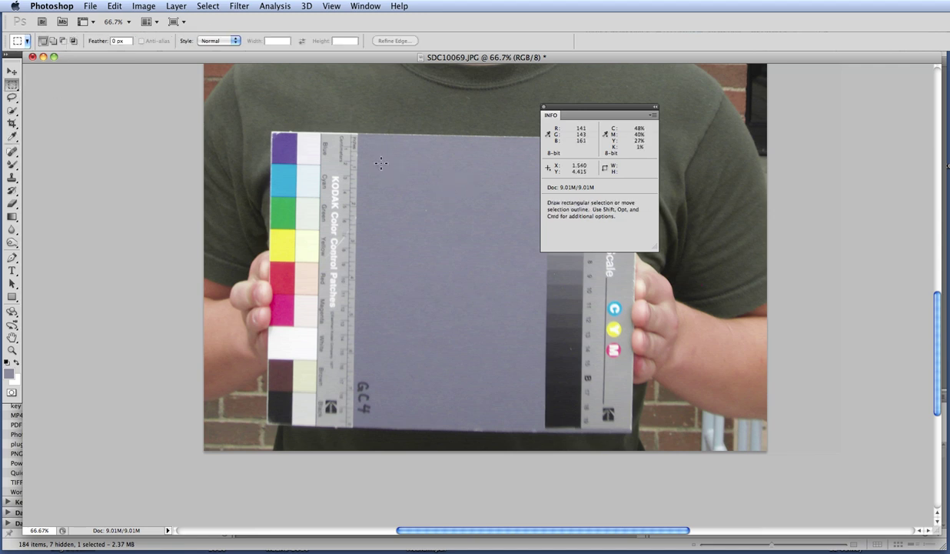
{"action": "left_click_drag", "start_coordinate": [378, 160], "coordinate": [472, 317]}
{"action": "left_click_drag", "start_coordinate": [523, 371], "coordinate": [512, 363]}
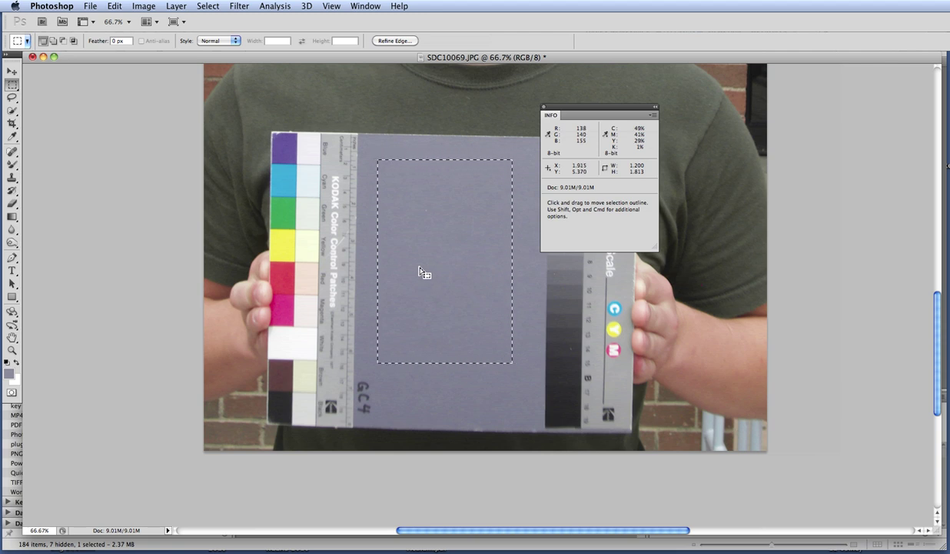
Try a Levels midtone gamma of 0.78 on the card selection, then discard it and deselect.
{"action": "key", "text": "super+l"}
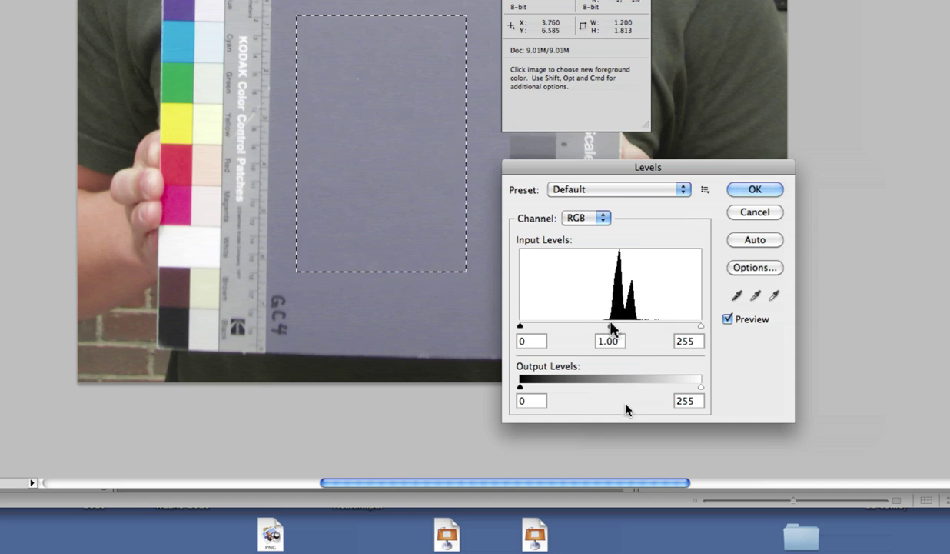
{"action": "scroll", "coordinate": [627, 413], "scroll_direction": "up", "scroll_amount": 1}
{"action": "left_click_drag", "start_coordinate": [611, 327], "coordinate": [622, 330]}
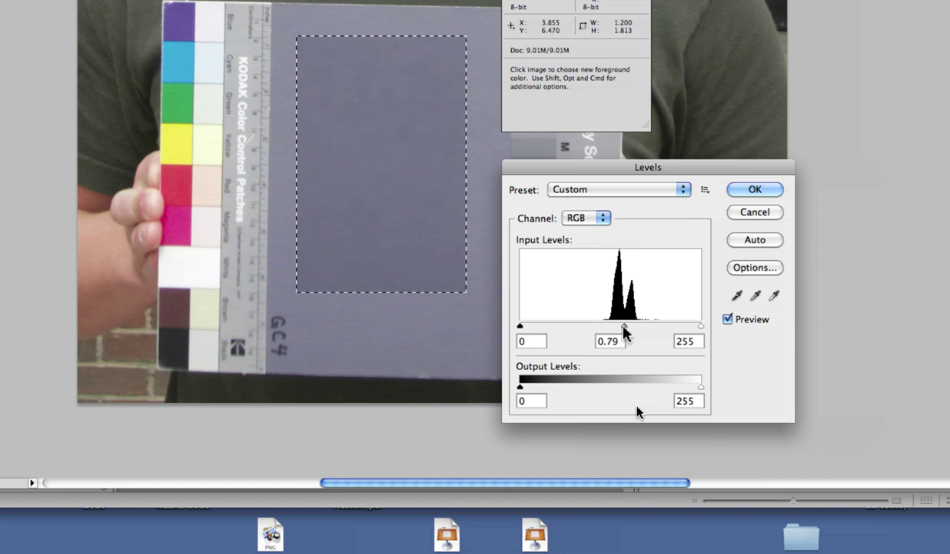
{"action": "left_click", "coordinate": [757, 214]}
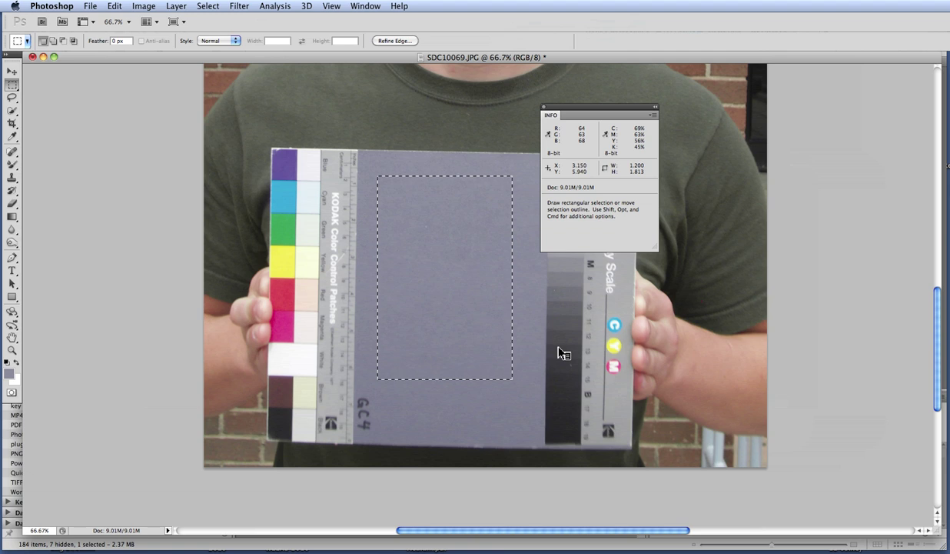
{"action": "left_click", "coordinate": [438, 269]}
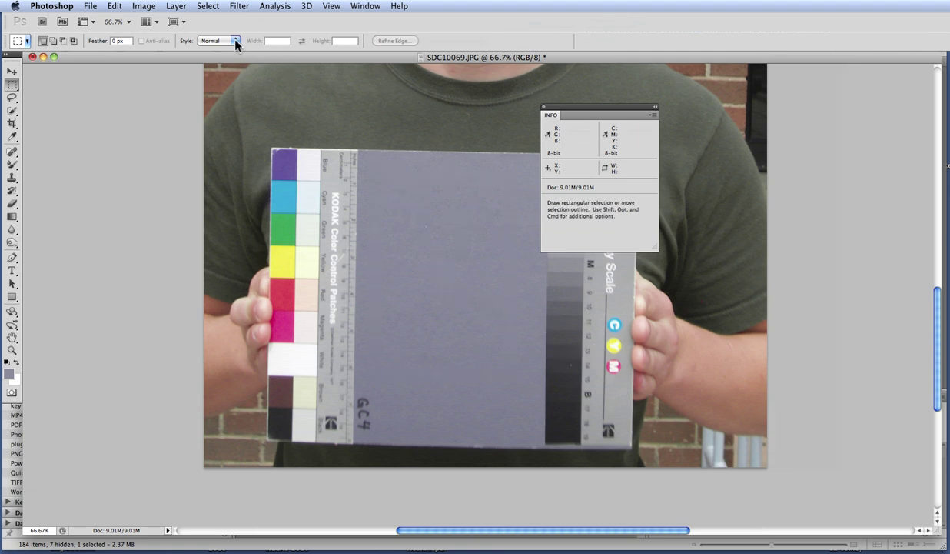
{"action": "key", "text": "super+l"}
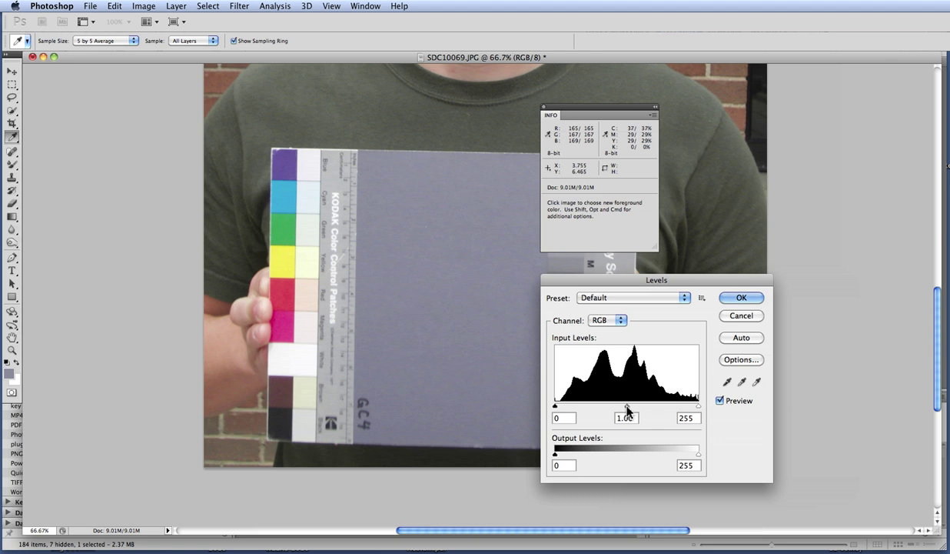
{"action": "left_click_drag", "start_coordinate": [627, 409], "coordinate": [618, 408]}
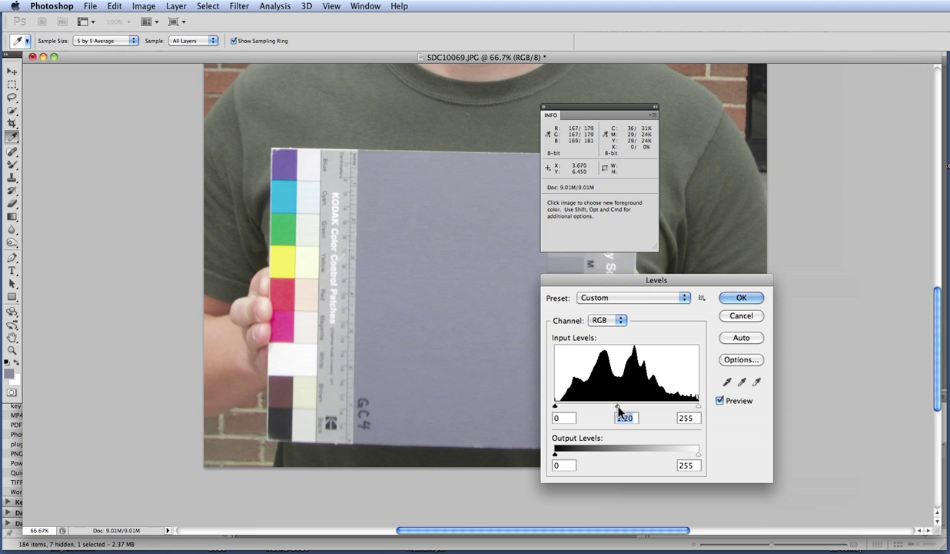
{"action": "left_click_drag", "start_coordinate": [618, 407], "coordinate": [640, 414]}
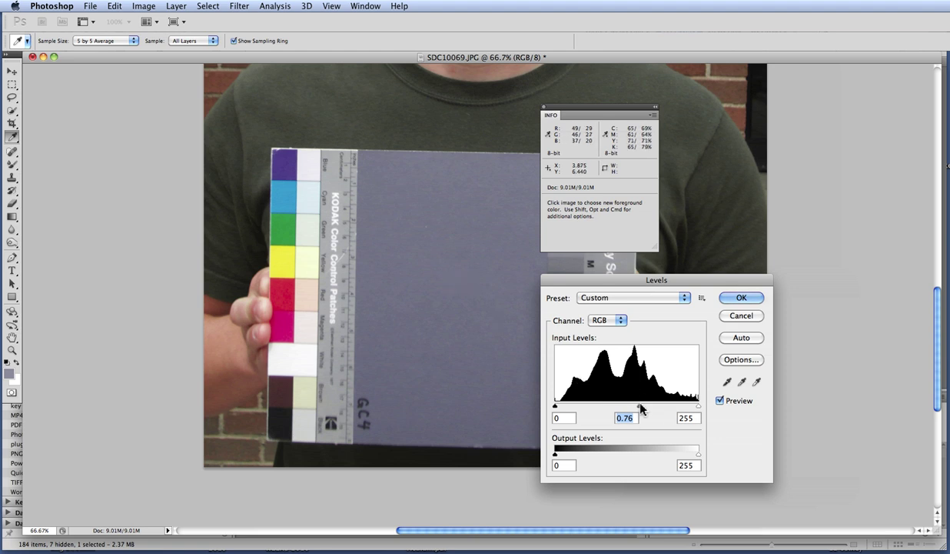
{"action": "left_click_drag", "start_coordinate": [640, 406], "coordinate": [628, 407]}
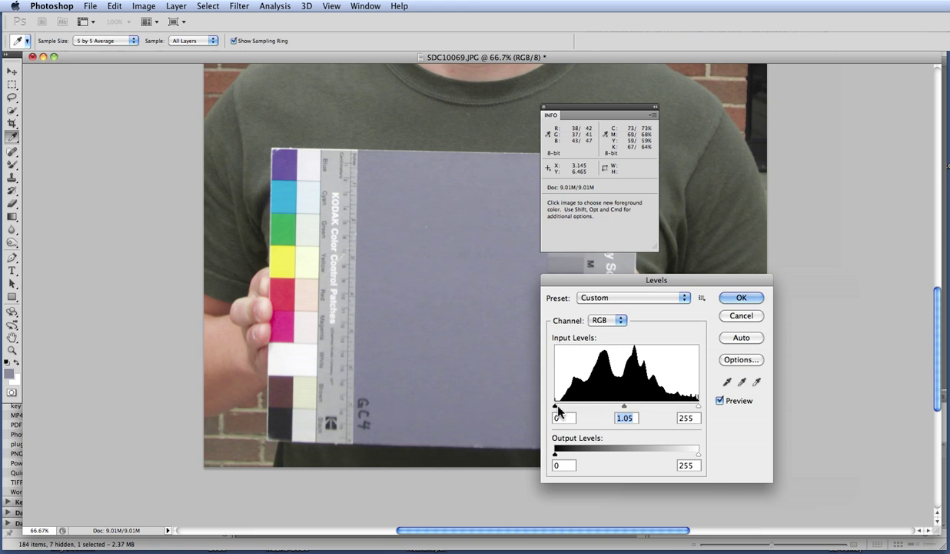
{"action": "mouse_move", "coordinate": [557, 409]}
{"action": "left_mouse_down"}
{"action": "mouse_move", "coordinate": [570, 414]}
{"action": "mouse_move", "coordinate": [556, 411]}
{"action": "left_mouse_up"}
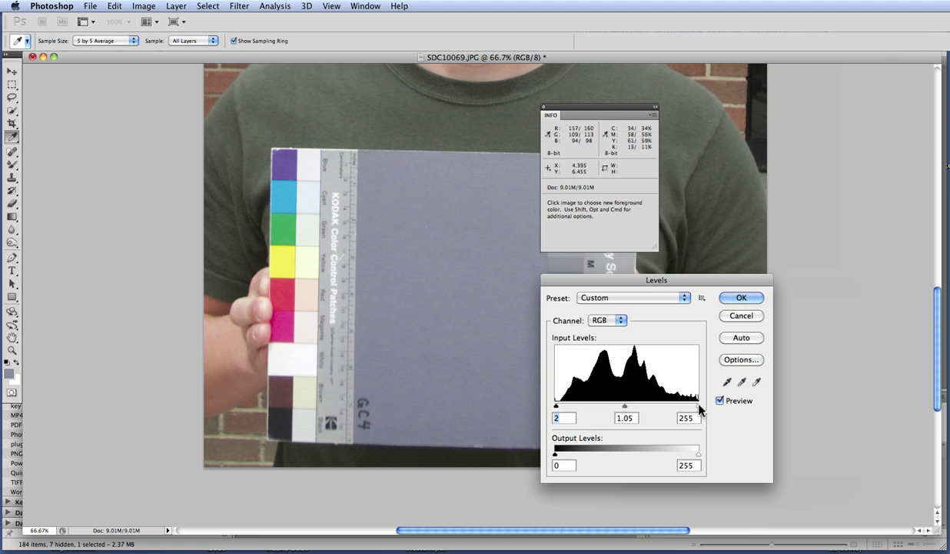
{"action": "left_click_drag", "start_coordinate": [698, 407], "coordinate": [568, 354]}
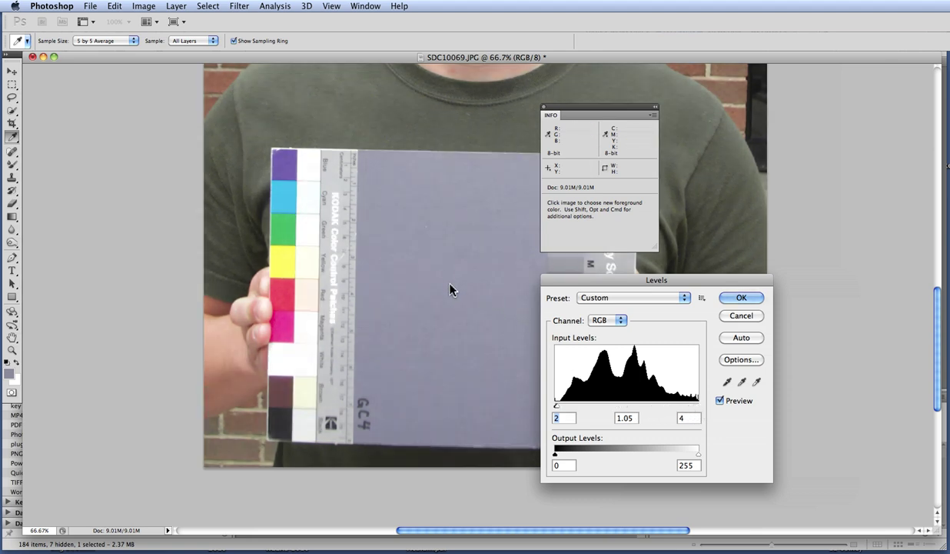
{"action": "key", "text": "Tab"}
{"action": "key", "text": "Tab"}
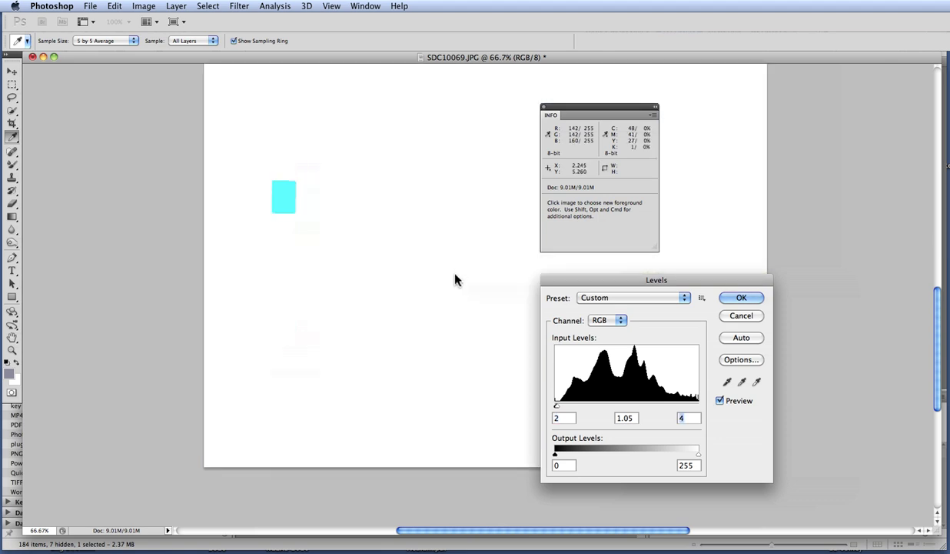
{"action": "left_click", "coordinate": [742, 318]}
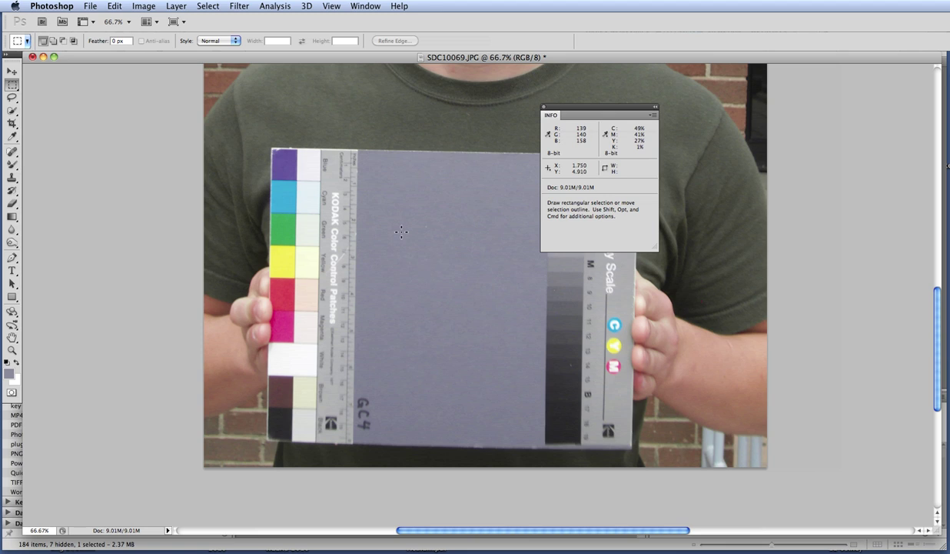
Reopen Levels with Cmd+L and, after trying the black and white eyedroppers, pick the grey-point eyedropper.
{"action": "key", "text": "super+l"}
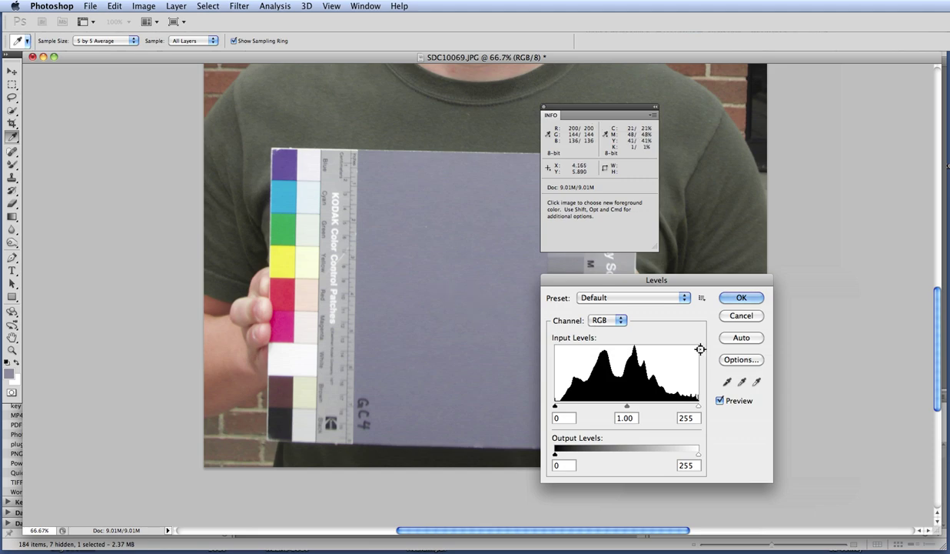
{"action": "left_click", "coordinate": [742, 382]}
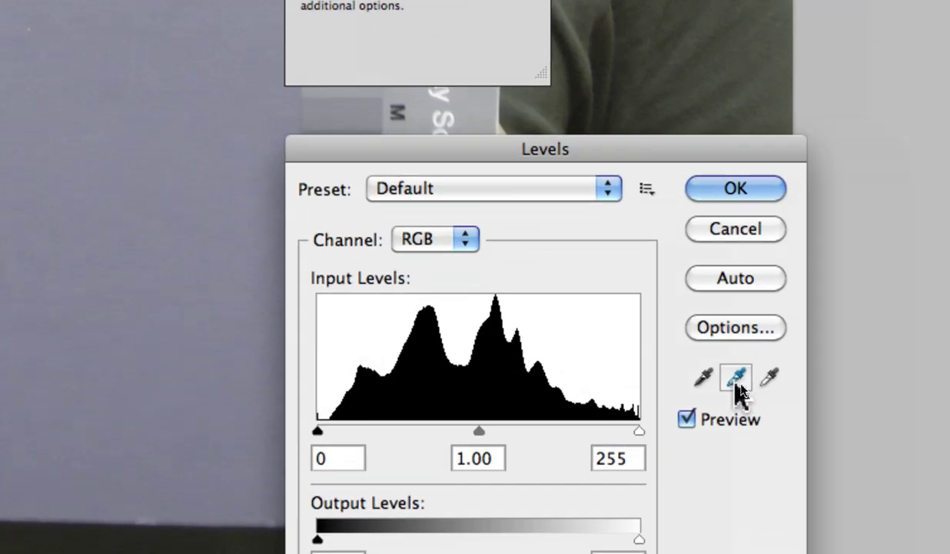
{"action": "left_click", "coordinate": [707, 380]}
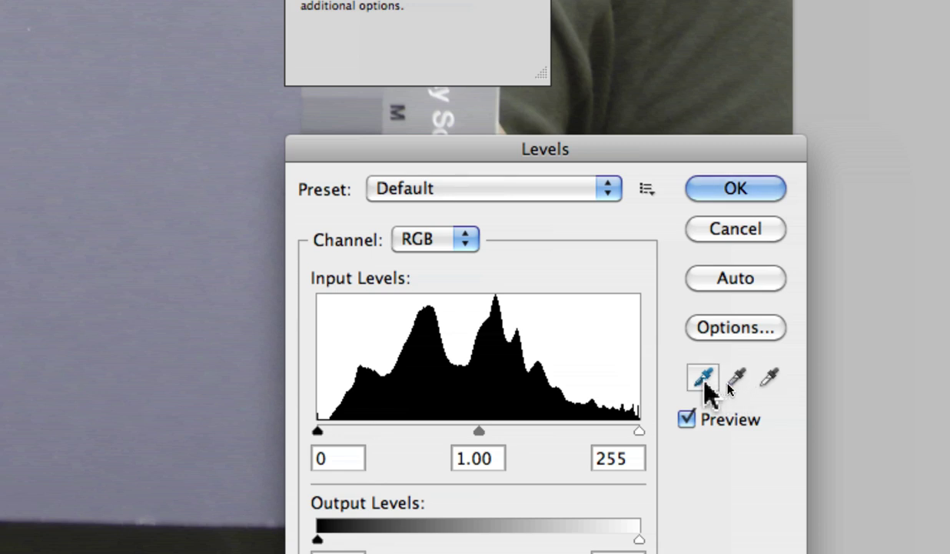
{"action": "left_click", "coordinate": [740, 384]}
{"action": "left_click", "coordinate": [769, 380]}
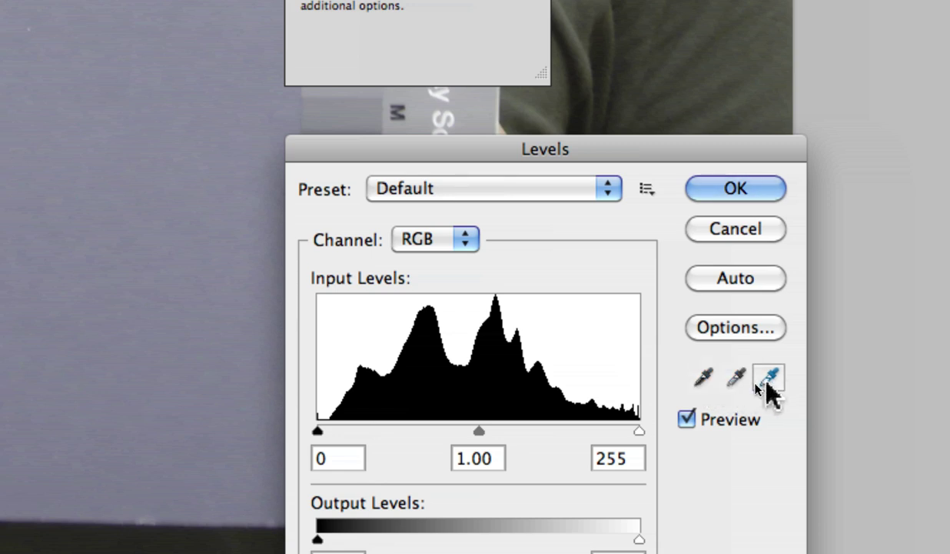
{"action": "left_click", "coordinate": [740, 384]}
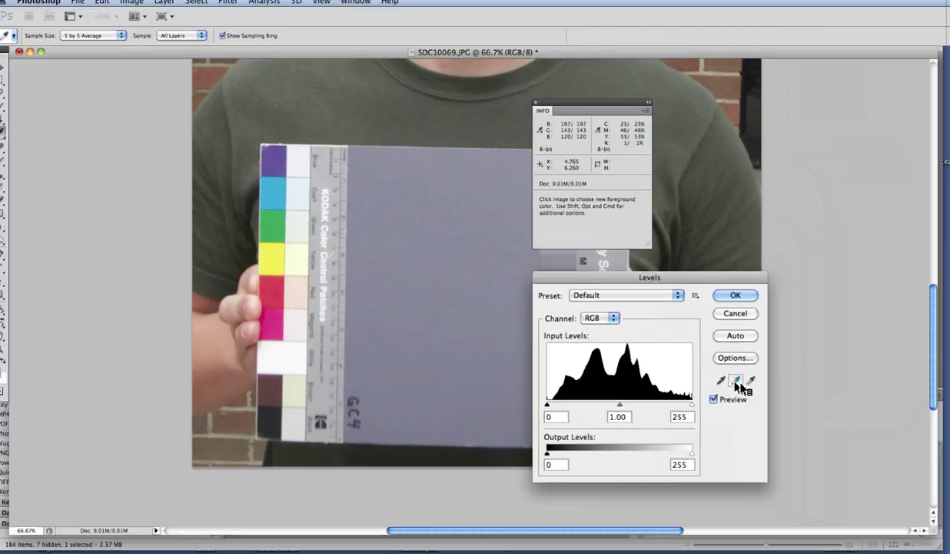
{"action": "left_click", "coordinate": [736, 381]}
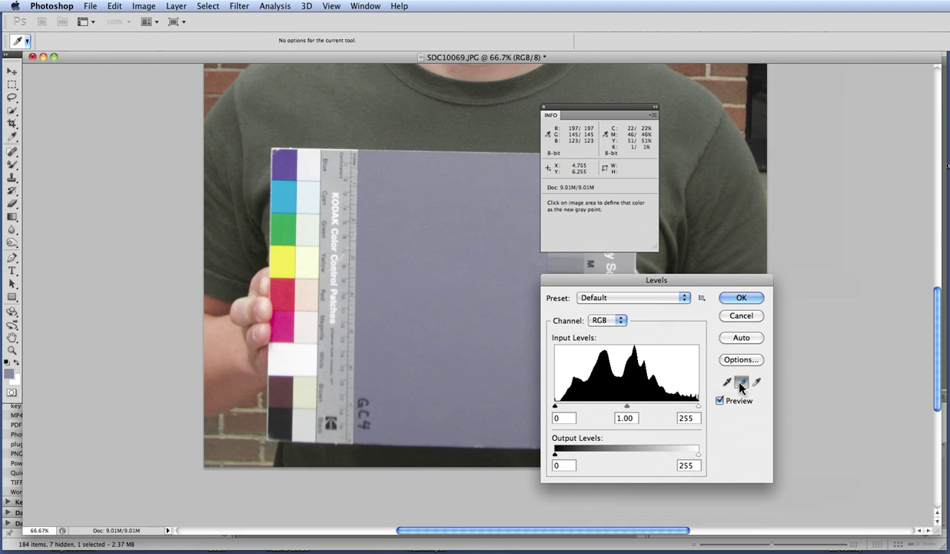
{"action": "scroll", "coordinate": [442, 270], "scroll_direction": "left", "scroll_amount": 2}
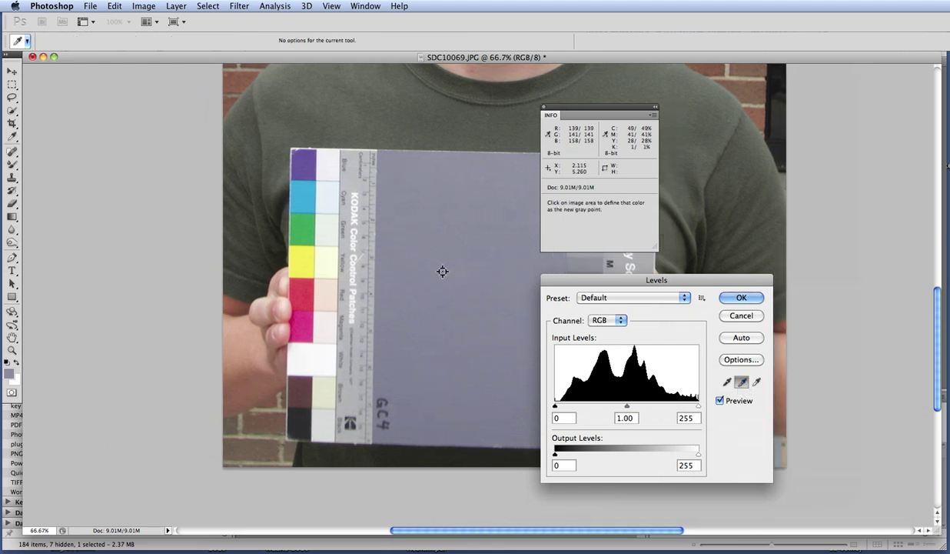
Sample the grey card as the neutral grey point, then lower the midtone gamma to 0.83.
{"action": "left_click", "coordinate": [442, 271]}
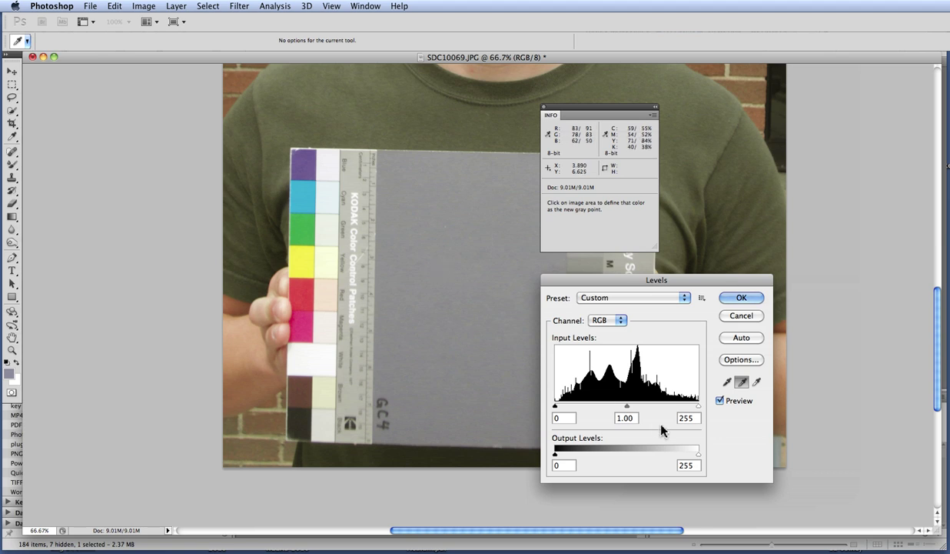
{"action": "left_click_drag", "start_coordinate": [633, 417], "coordinate": [609, 418]}
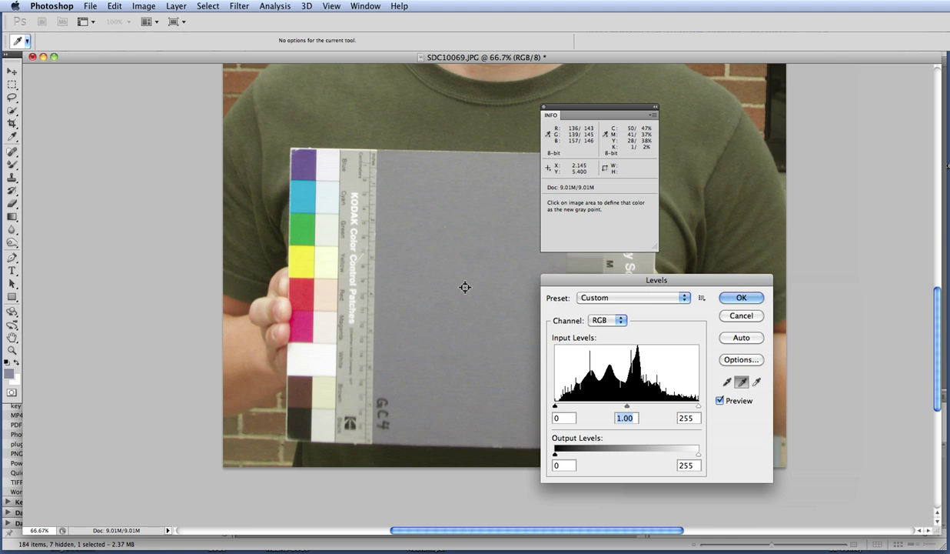
{"action": "key", "text": "Down"}
{"action": "key", "text": "Down"}
{"action": "key", "text": "Down"}
{"action": "key", "text": "Down"}
{"action": "key", "text": "Down"}
{"action": "key", "text": "Down"}
{"action": "key", "text": "Down"}
{"action": "key", "text": "Down"}
{"action": "key", "text": "Down"}
{"action": "key", "text": "Down"}
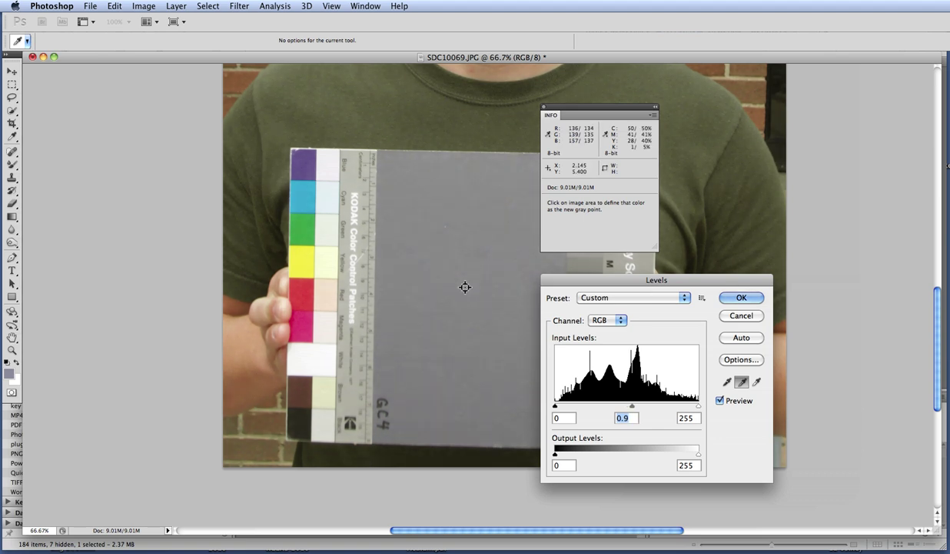
{"action": "key", "text": "Down"}
{"action": "key", "text": "Down"}
{"action": "key", "text": "Down"}
{"action": "key", "text": "Down"}
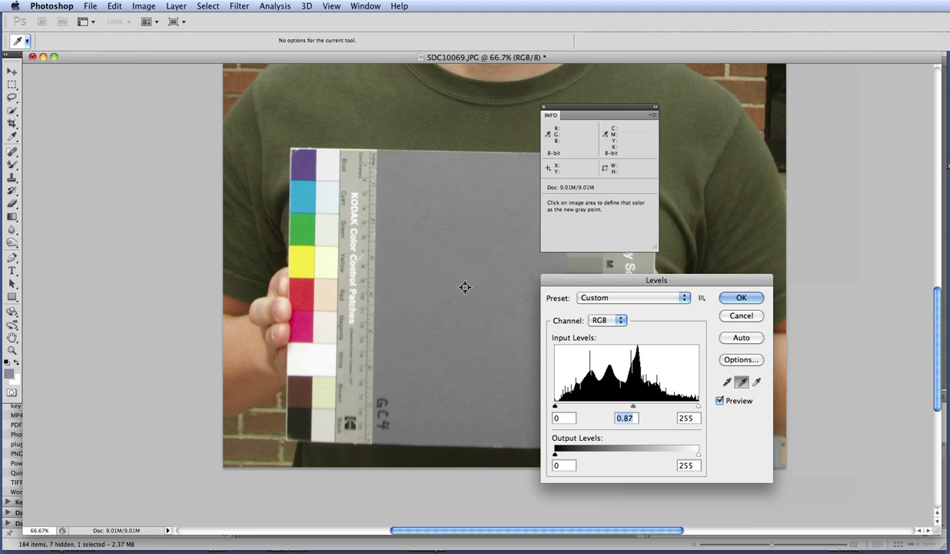
{"action": "key", "text": "Down"}
{"action": "key", "text": "Down"}
{"action": "key", "text": "Down"}
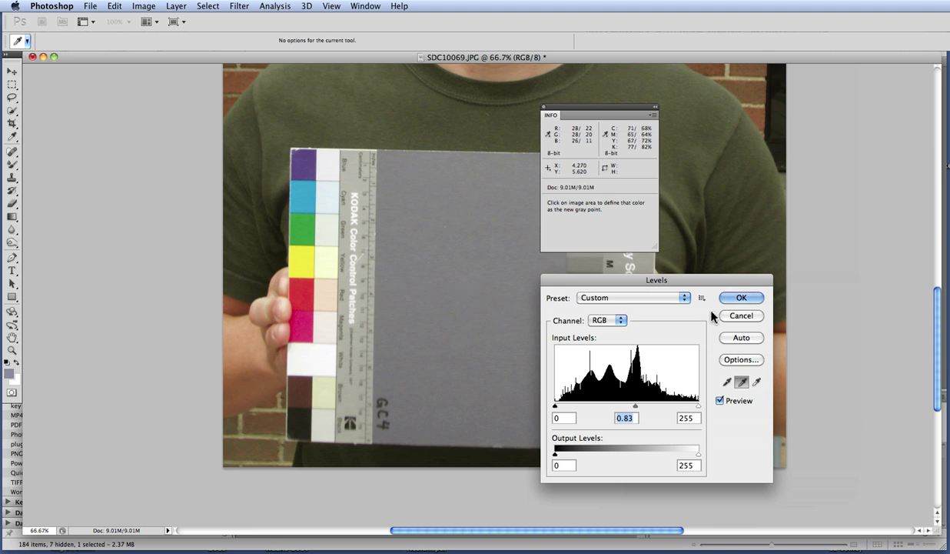
Commit the grey-point Levels correction, then check the grey card's histogram in Levels.
{"action": "left_click", "coordinate": [740, 300]}
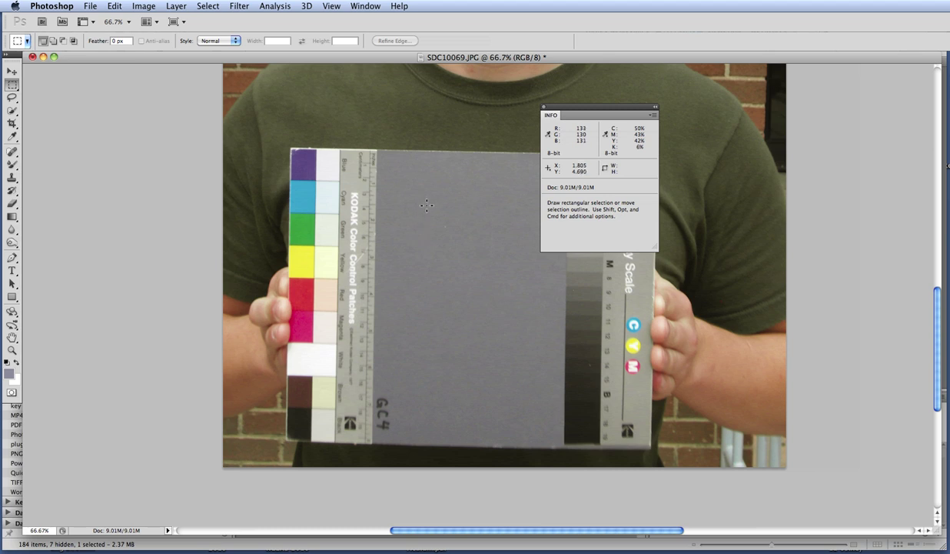
{"action": "left_click_drag", "start_coordinate": [427, 204], "coordinate": [520, 387]}
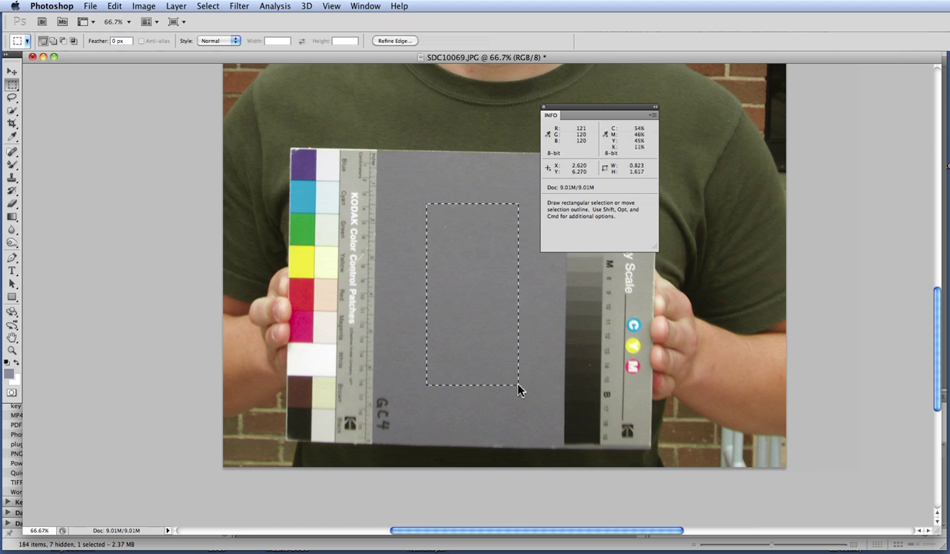
{"action": "key", "text": "super+l"}
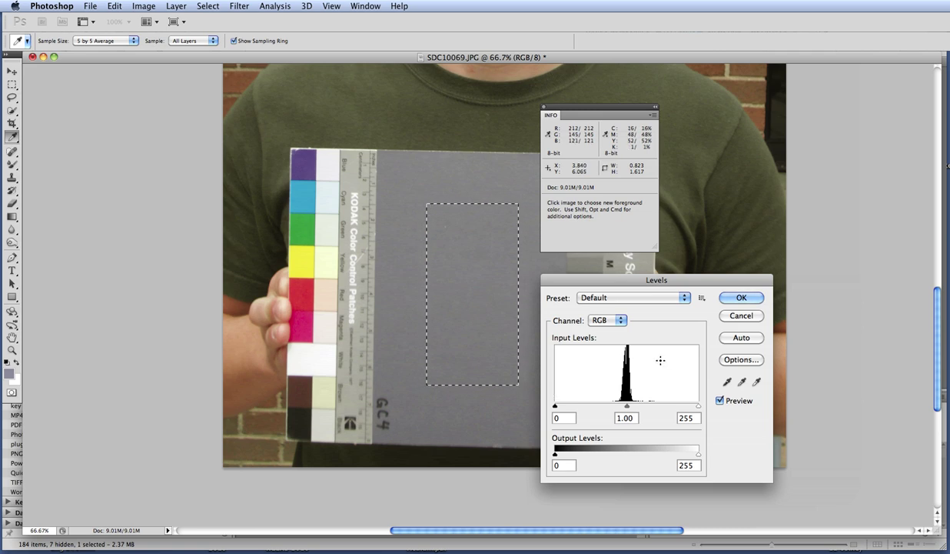
Cancel the Levels check and deselect the grey card, leaving it near 130/128/131 RGB.
{"action": "left_click", "coordinate": [741, 316]}
{"action": "key", "text": "m"}
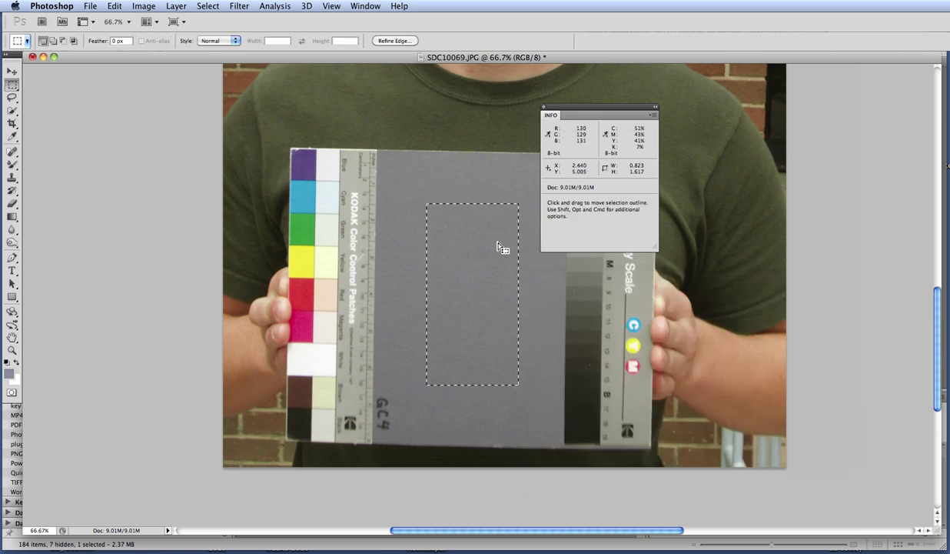
{"action": "key", "text": "super+d"}
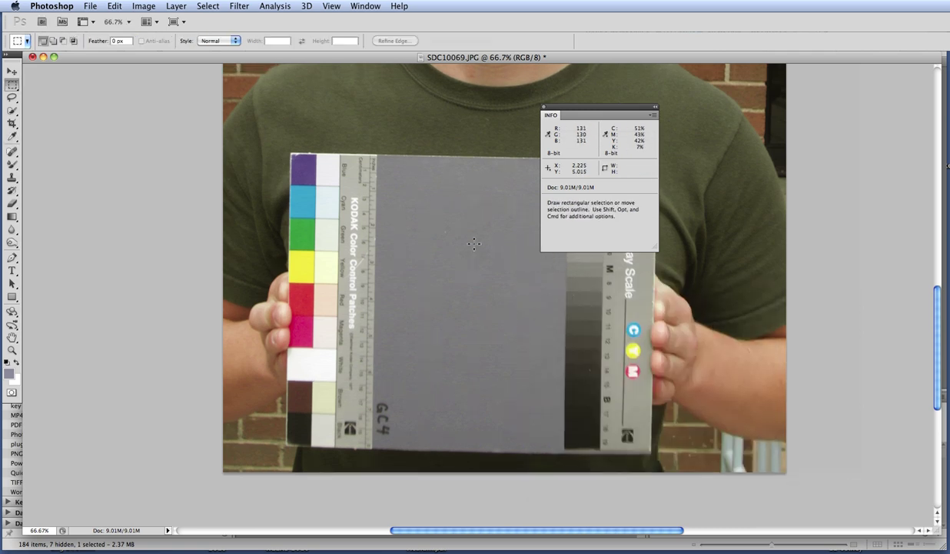
{"action": "scroll", "coordinate": [474, 243], "scroll_direction": "up", "scroll_amount": 5}
{"action": "scroll", "coordinate": [475, 243], "scroll_direction": "down", "scroll_amount": 8}
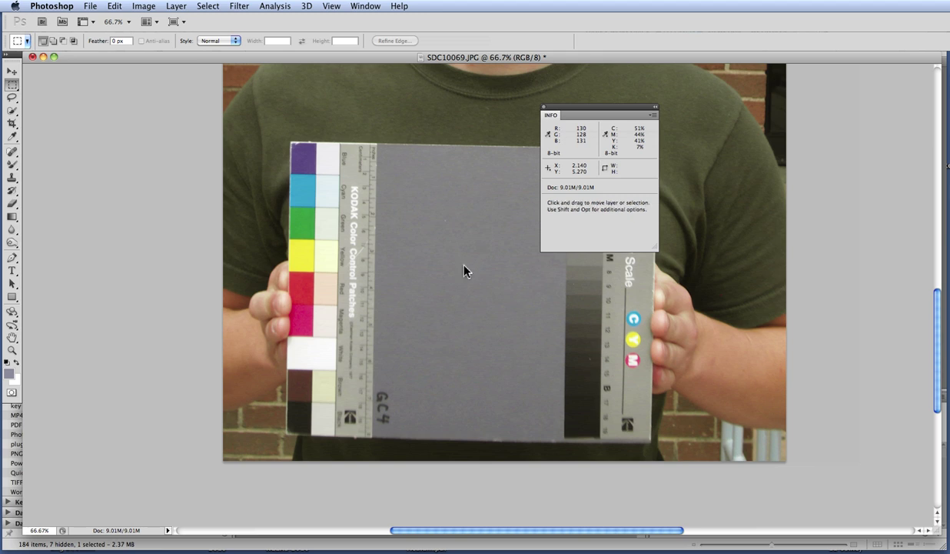
Zoom out to 33.3% to show the whole portrait, and close the Info panel.
{"action": "key", "text": "alt+space"}
{"action": "left_click", "coordinate": [465, 268]}
{"action": "left_click", "coordinate": [472, 275]}
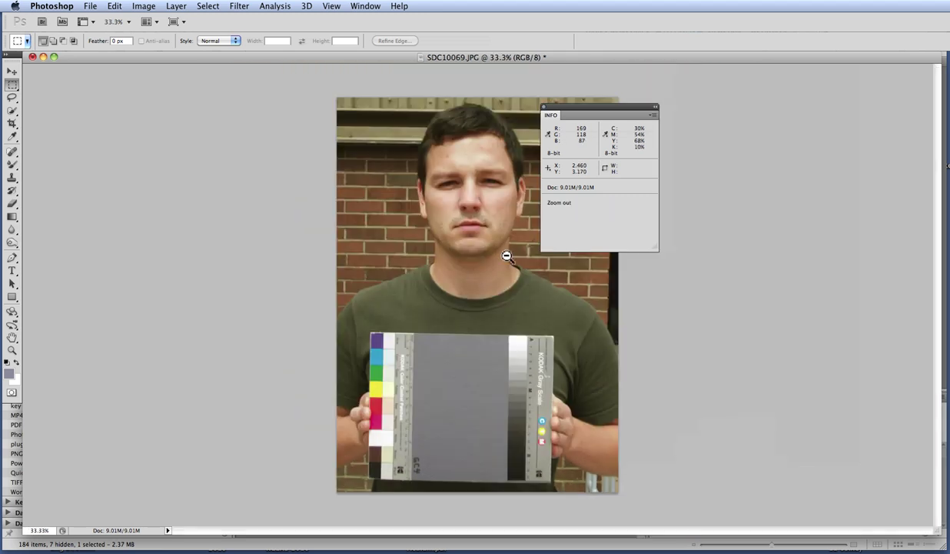
{"action": "left_click", "coordinate": [544, 107]}
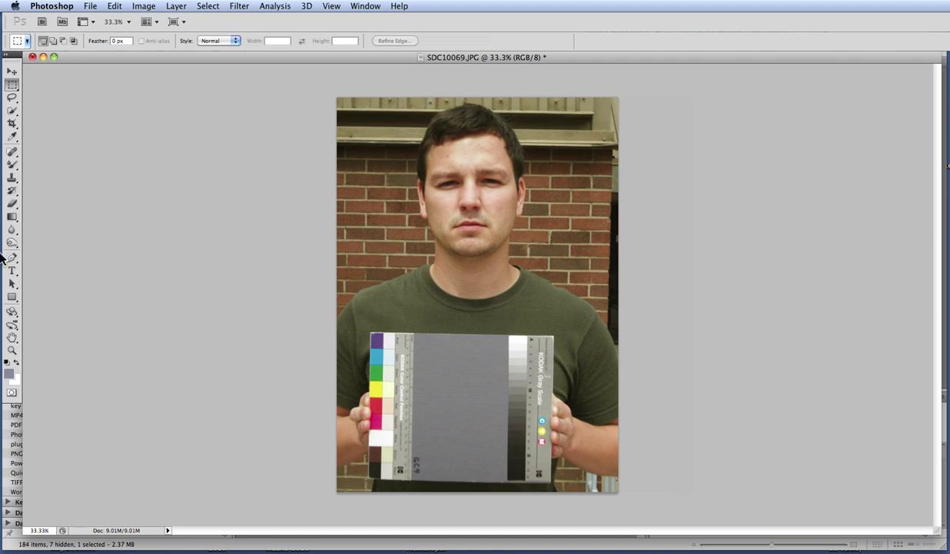
{"action": "mouse_move", "coordinate": [2, 250]}
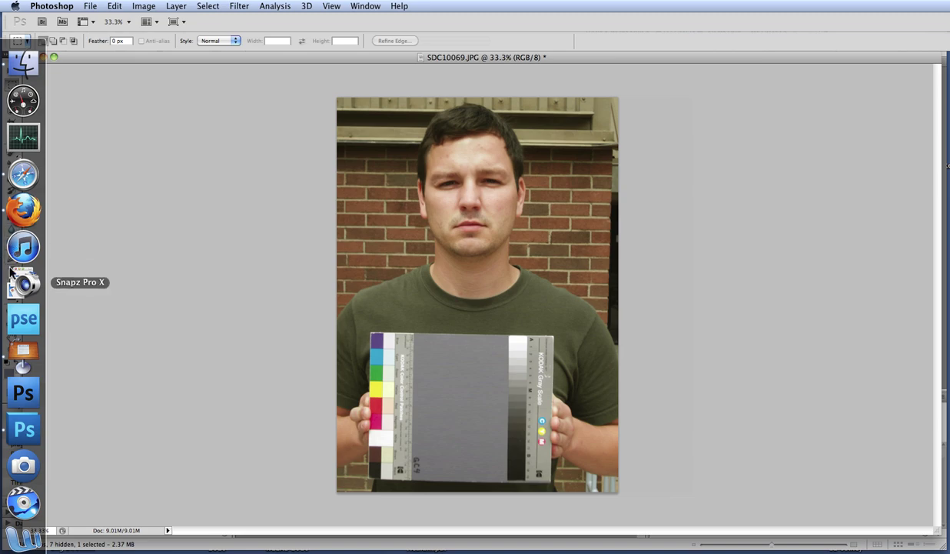